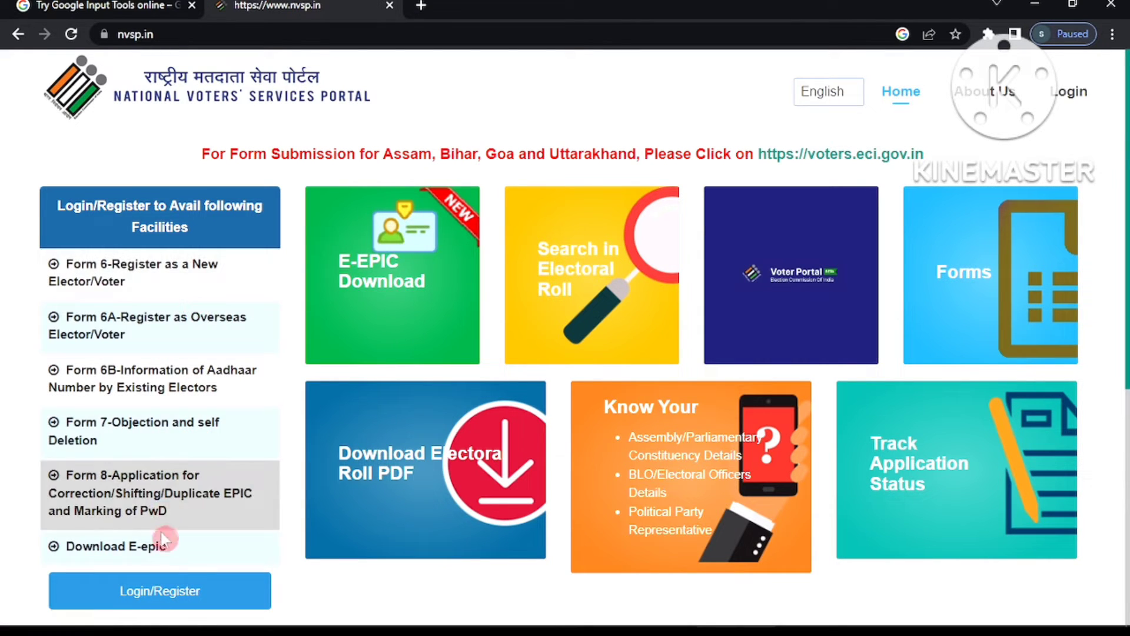
Start new-user registration from Login/Register, entering the mobile number and captcha to request an OTP
left_click(157, 599)
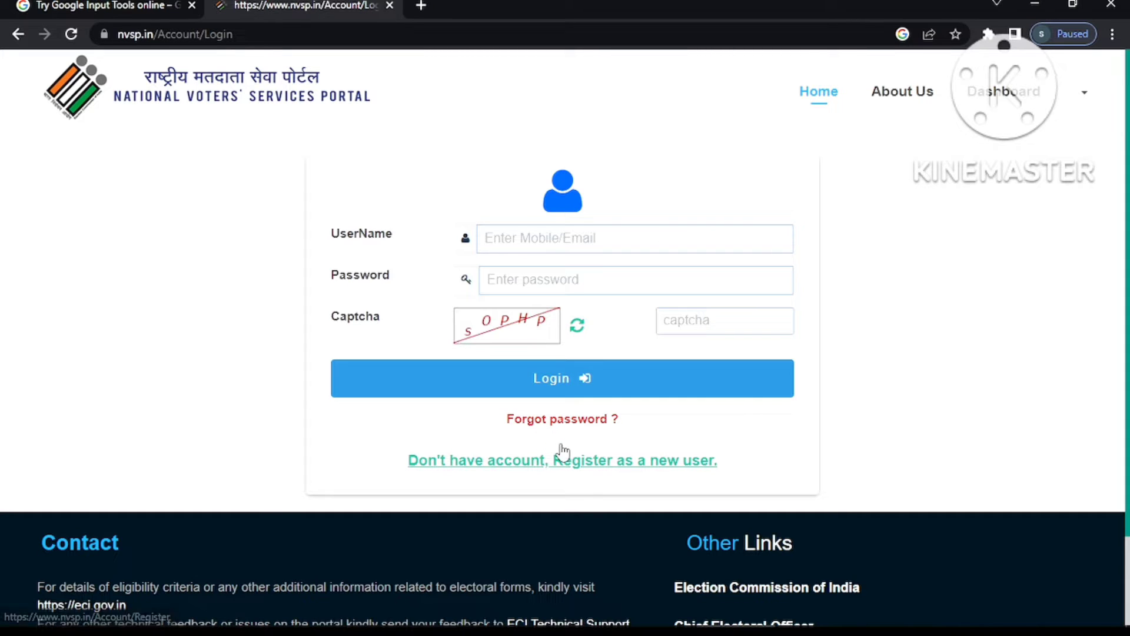
left_click(651, 266)
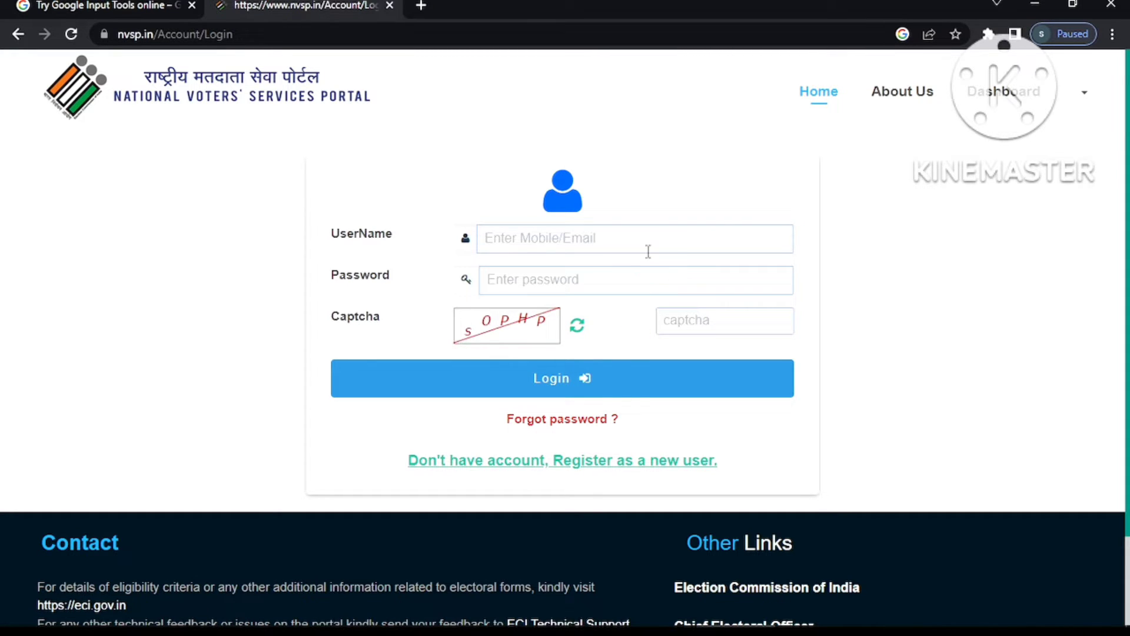
left_click(646, 268)
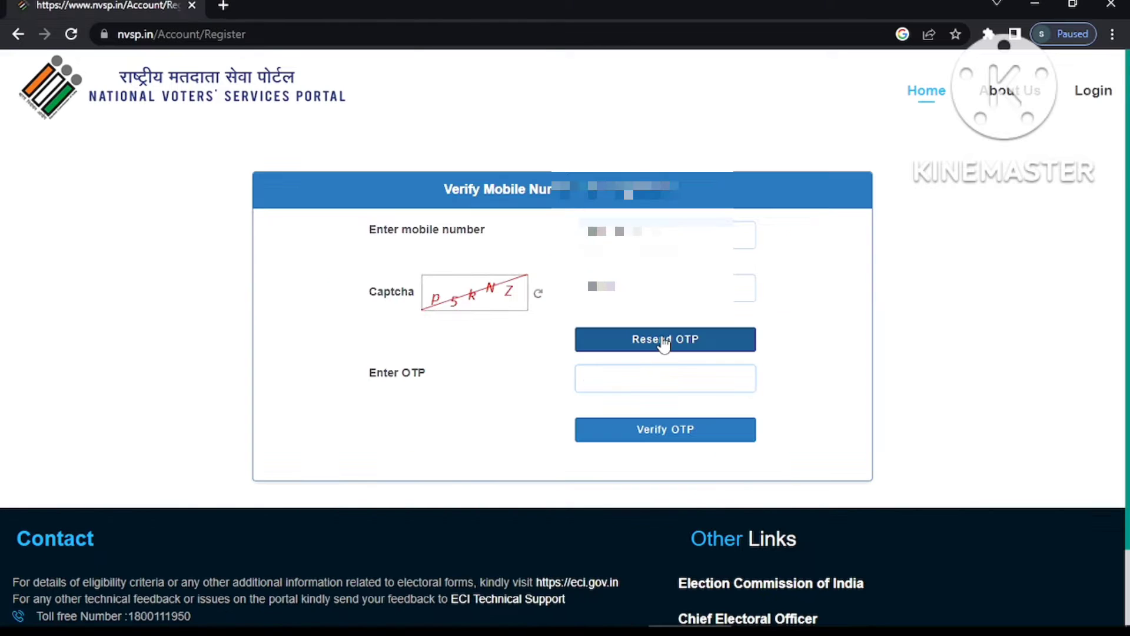
Resend the OTP, enter the received code and verify the mobile number
left_click(664, 341)
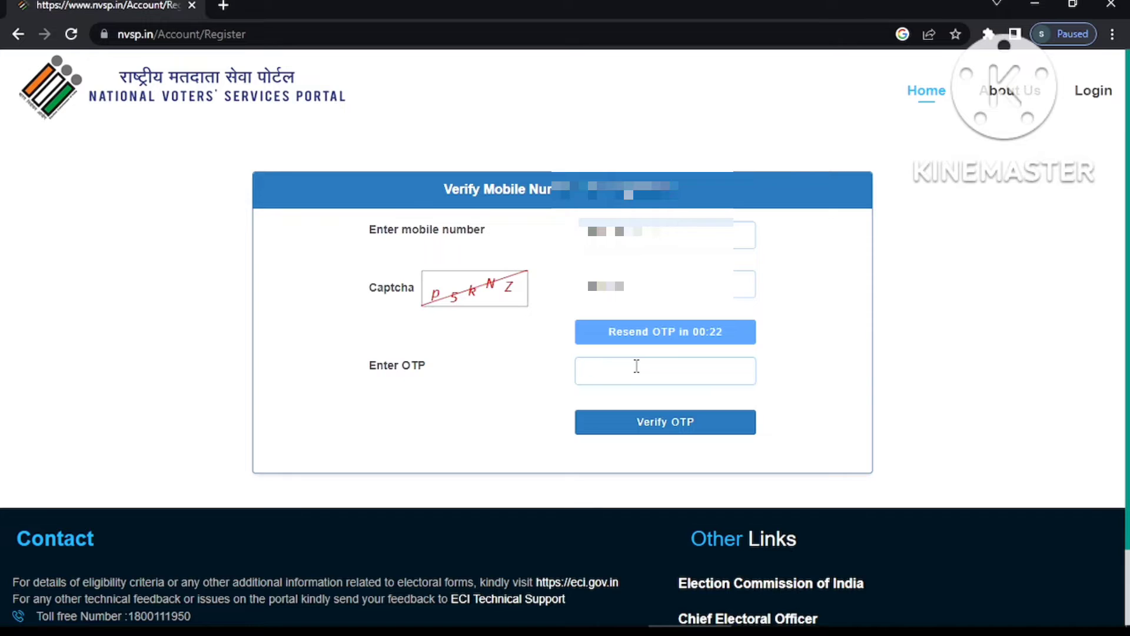
left_click(637, 366)
left_click(660, 429)
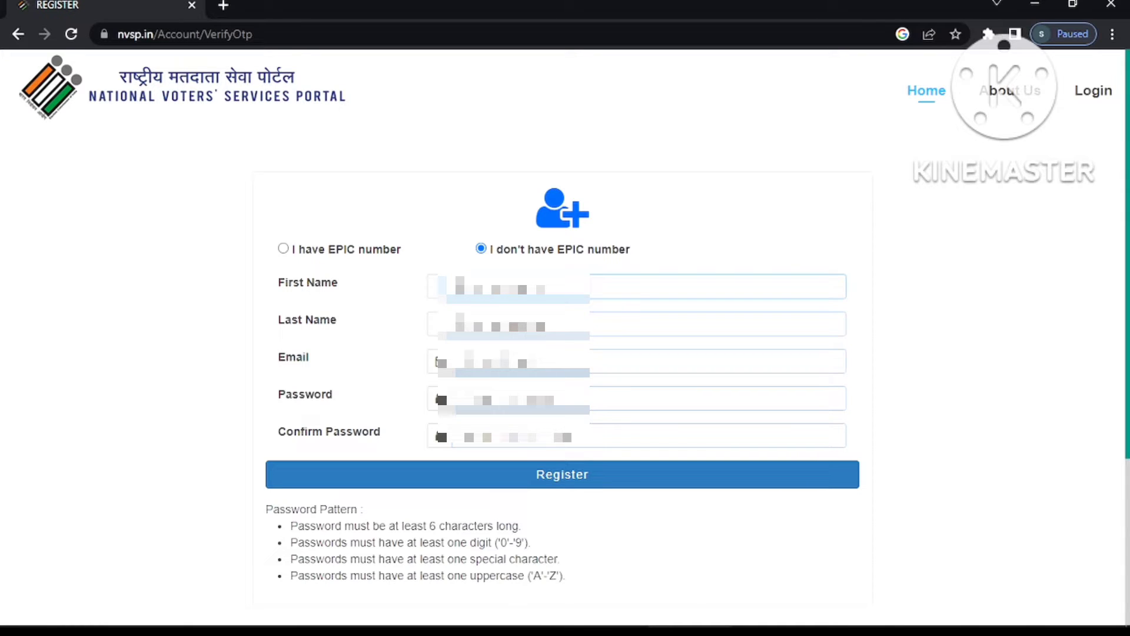
Retype the first and last names with 'abc' and submit the account registration
key("BackSpace")
key("BackSpace")
key("BackSpace")
key("BackSpace")
key("BackSpace")
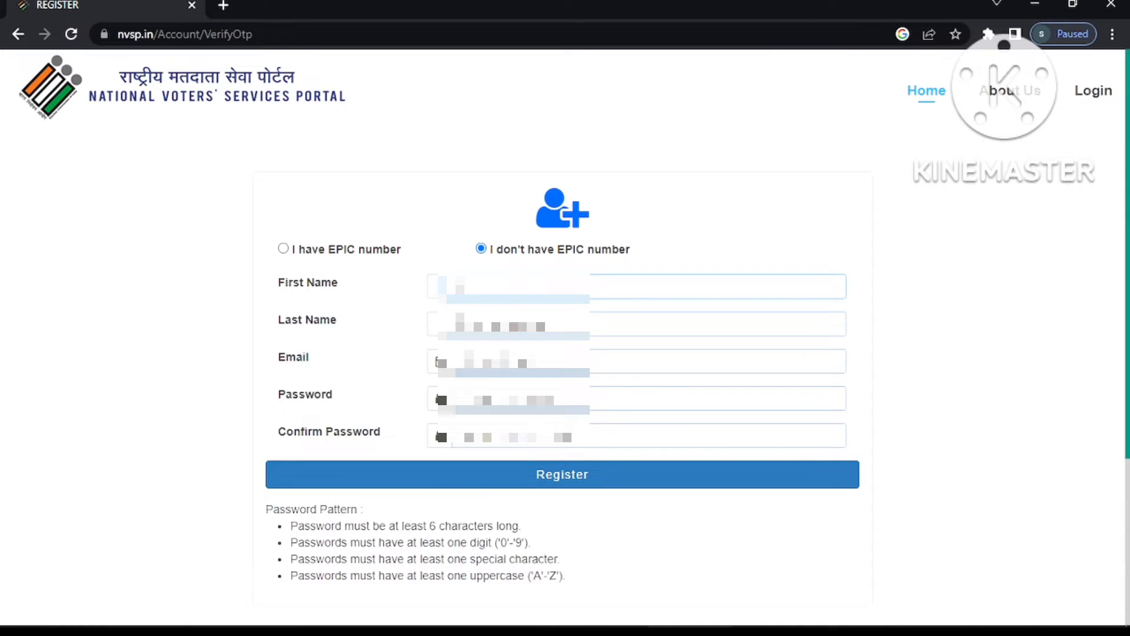
type("abc")
key("BackSpace")
left_click(549, 323)
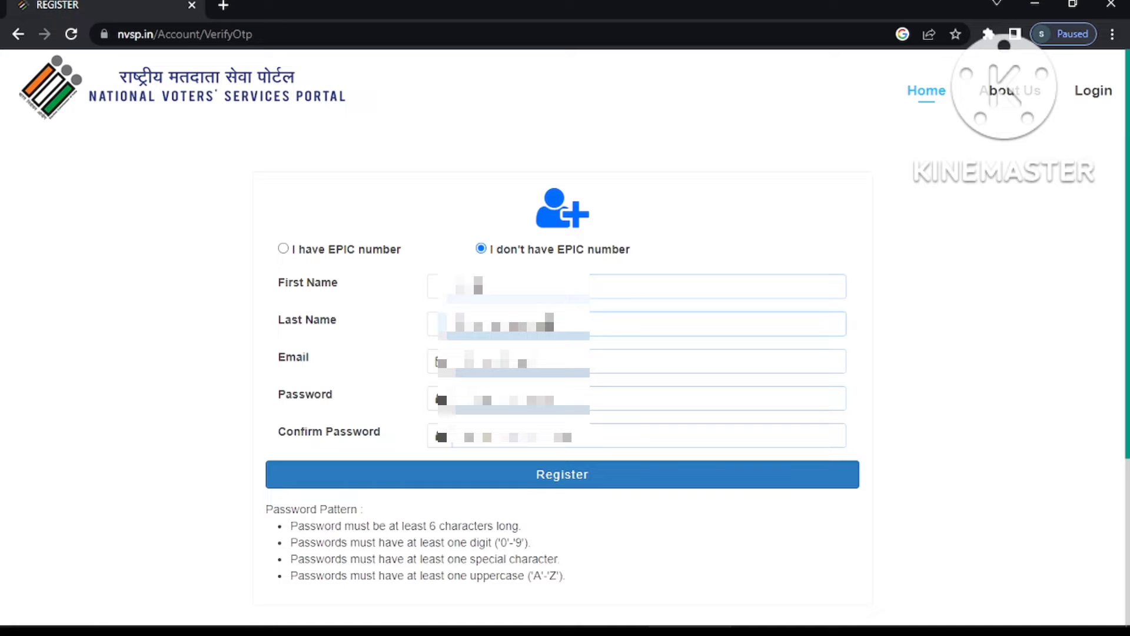
key("BackSpace")
key("BackSpace")
key("BackSpace")
key("BackSpace")
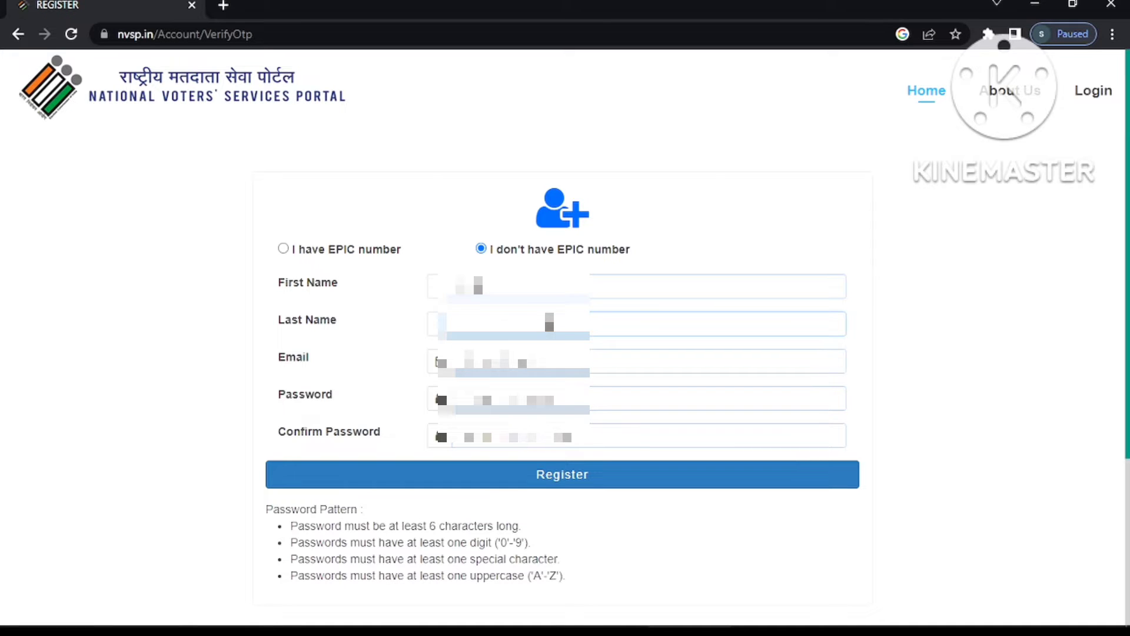
type("abc")
left_click(574, 482)
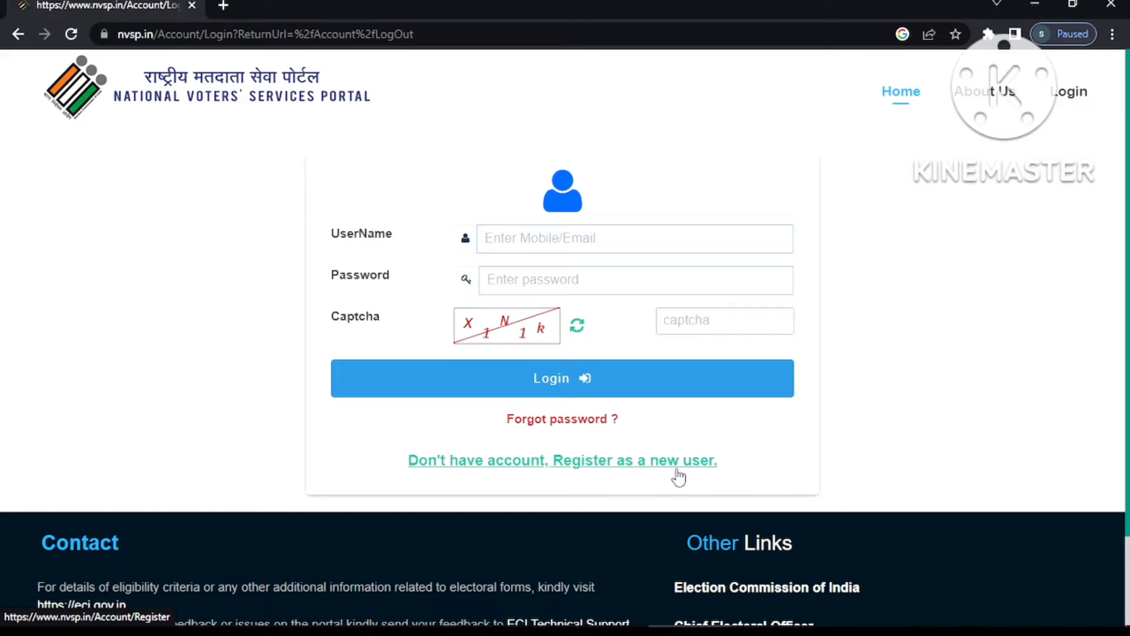
Log in with the new account's credentials and choose 'Register as a New Elector/Voter'
left_click(601, 236)
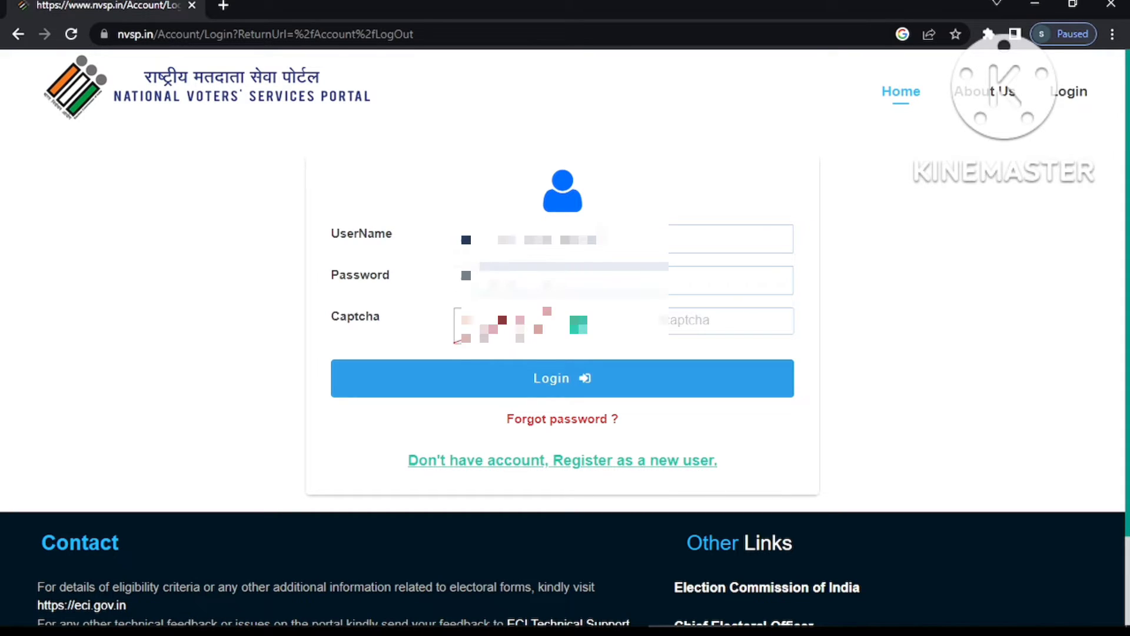
left_click(545, 386)
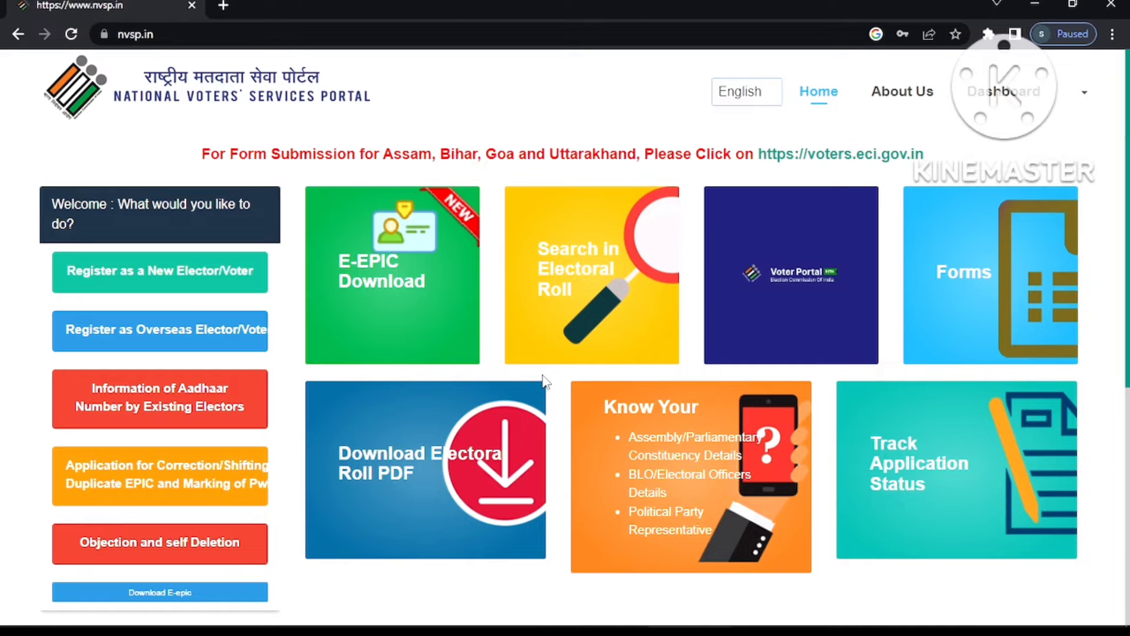
scroll(177, 382, "down", 3)
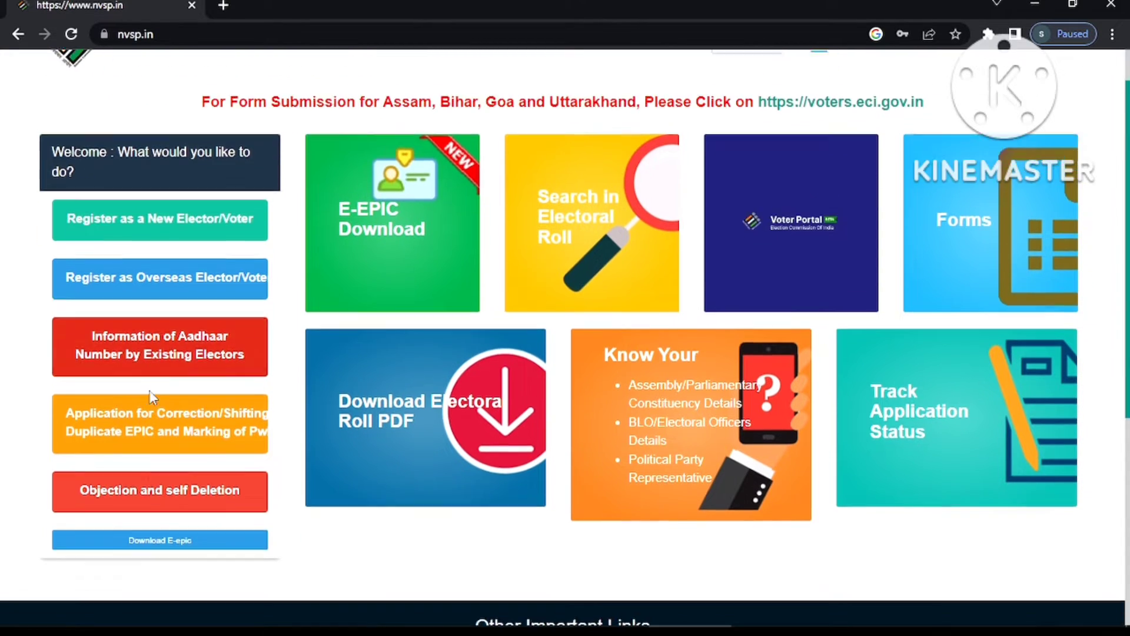
scroll(210, 429, "up", 3)
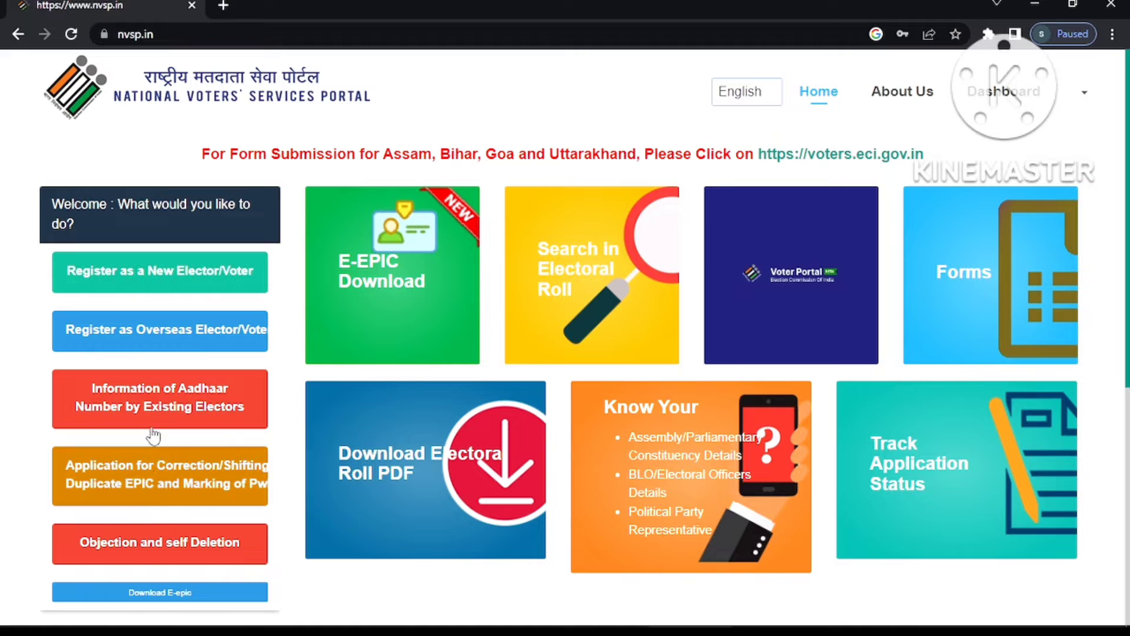
left_click(149, 270)
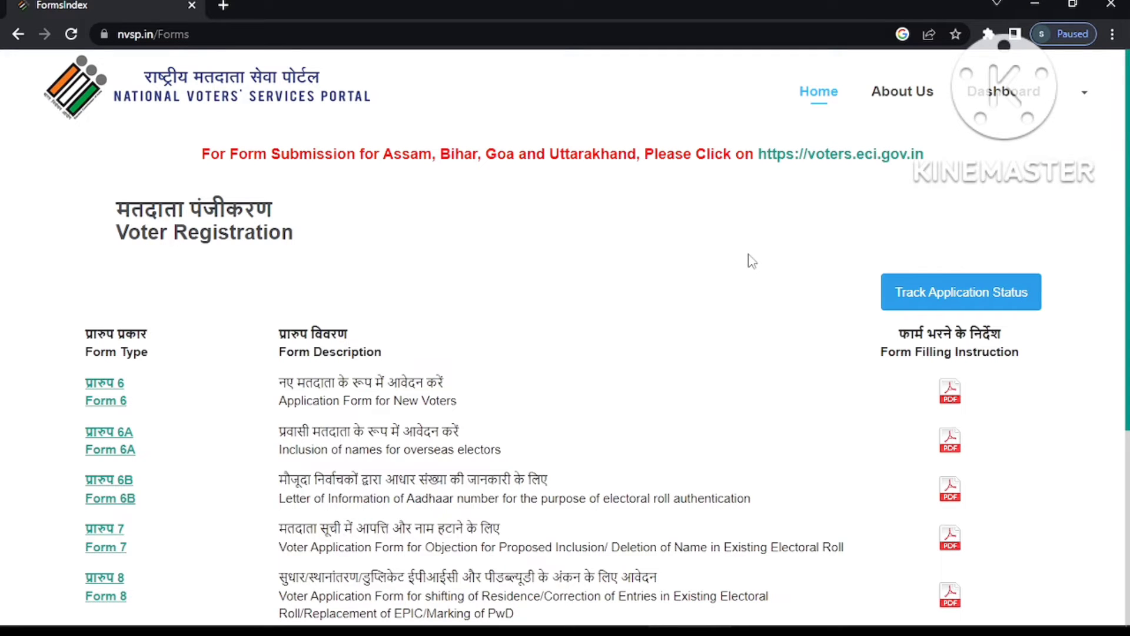
Open the Form 6 link on the Forms page and scroll toward Personal Details
scroll(751, 260, "down", 5)
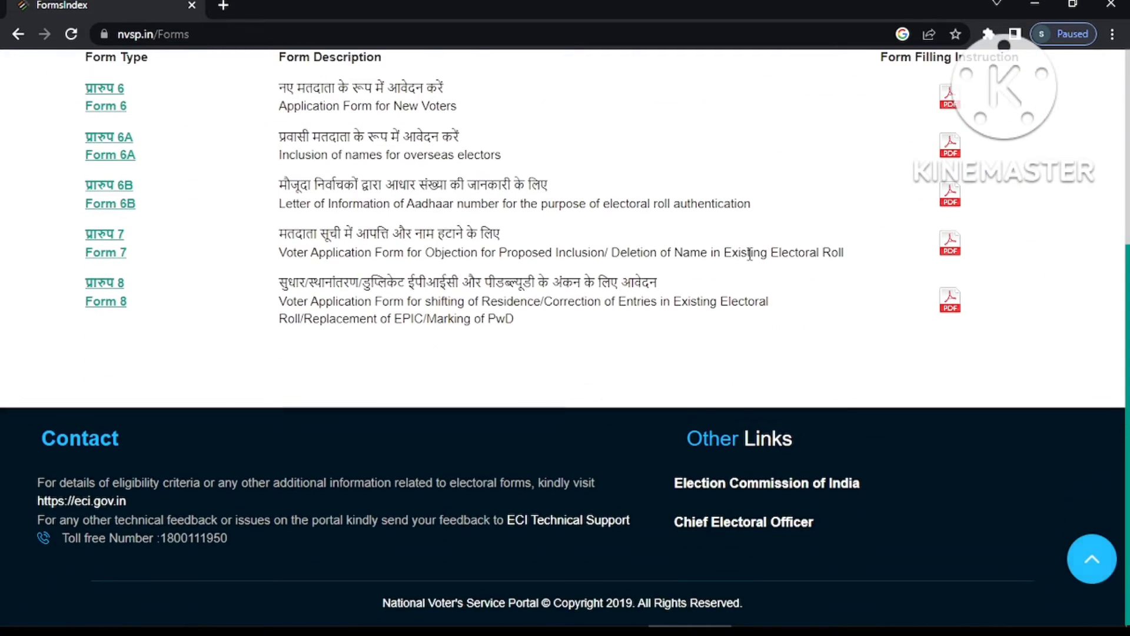
scroll(750, 254, "up", 5)
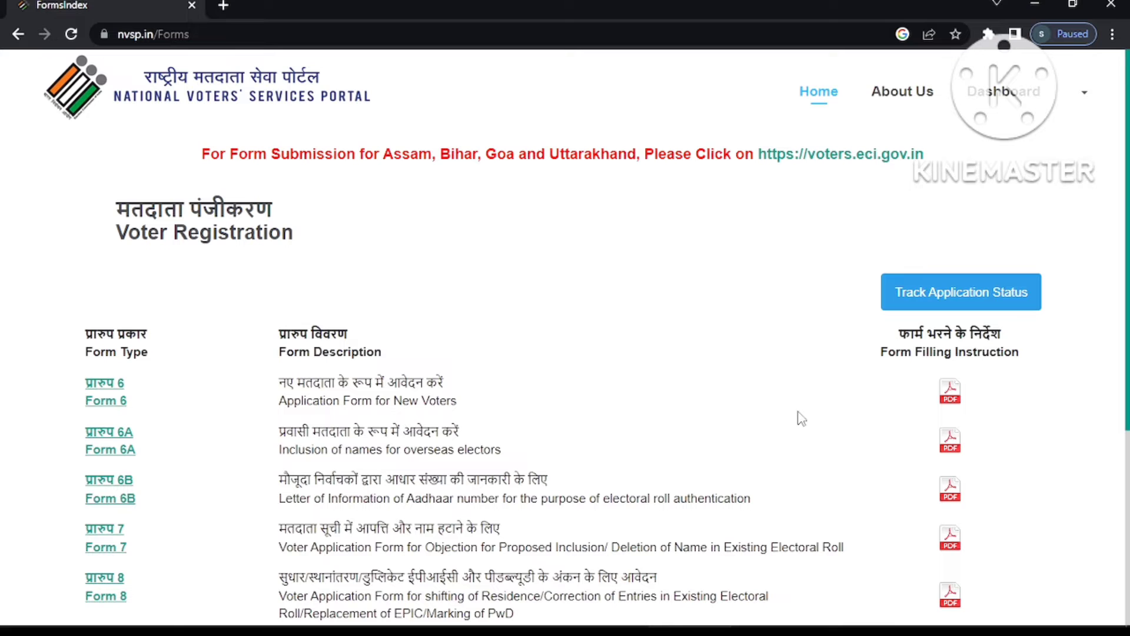
left_click(107, 402)
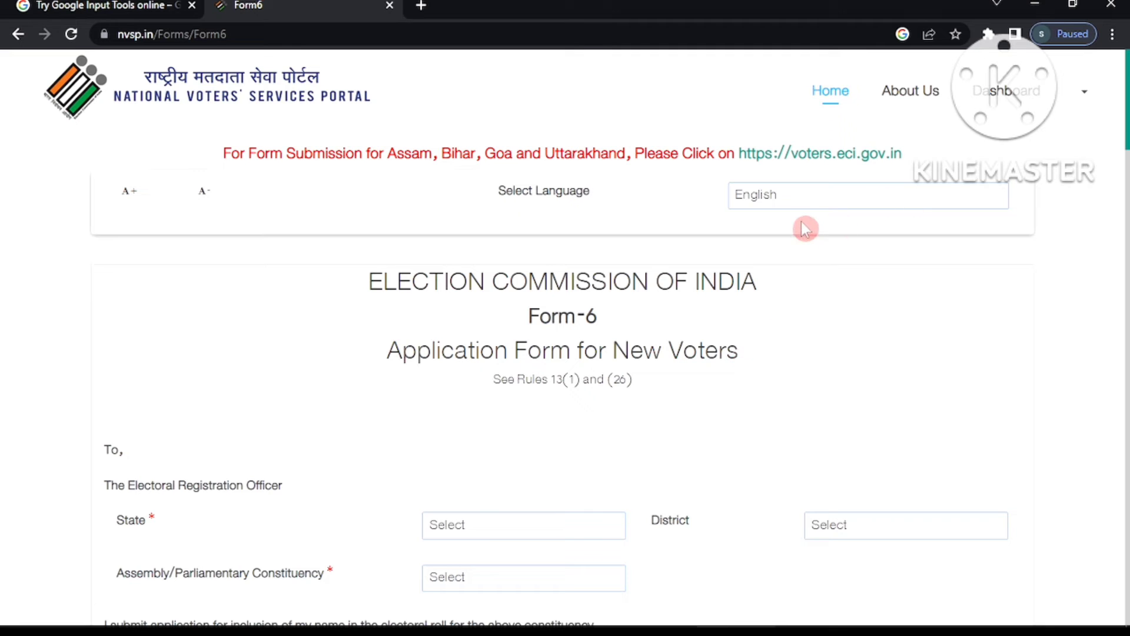
scroll(817, 277, "down", 2)
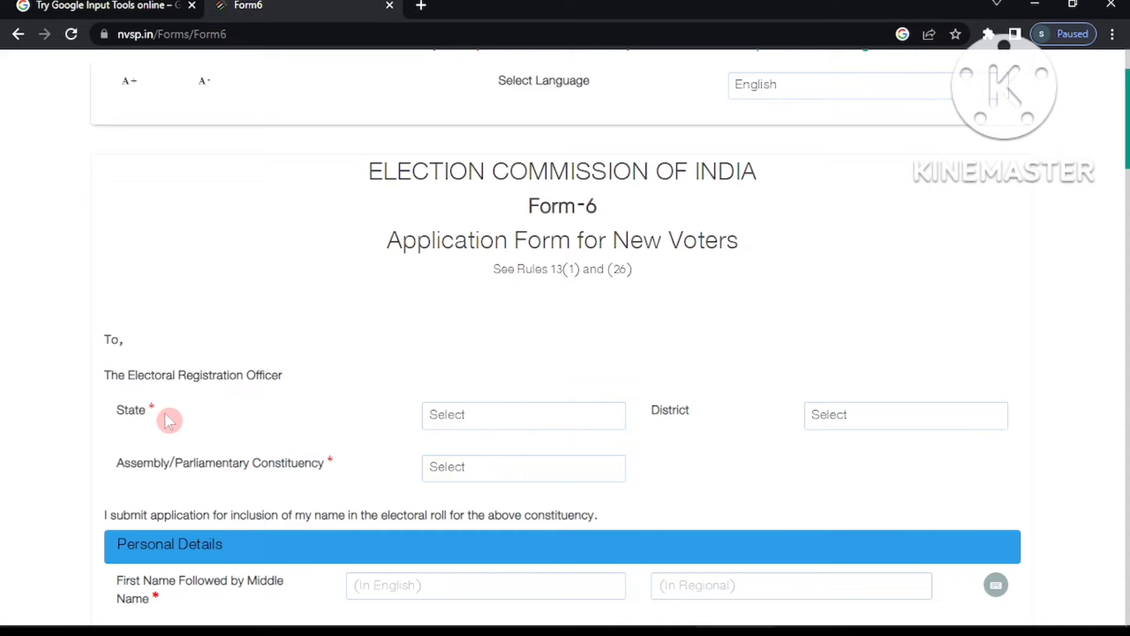
Select West Bengal as the state on Form 6
left_click(489, 422)
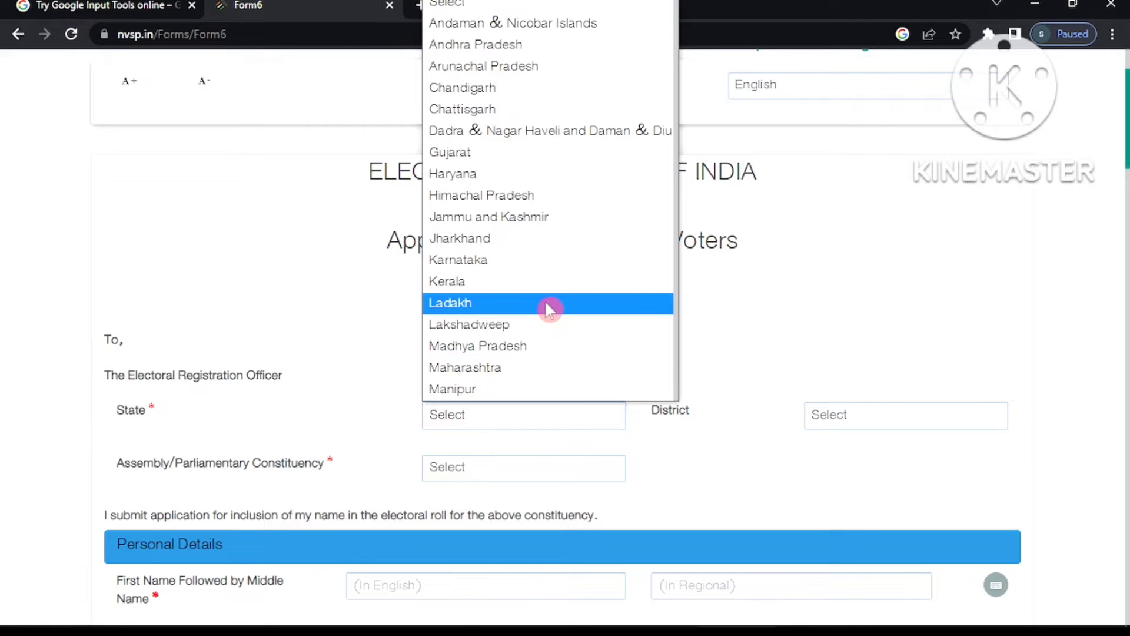
scroll(547, 309, "down", 4)
scroll(549, 309, "down", 2)
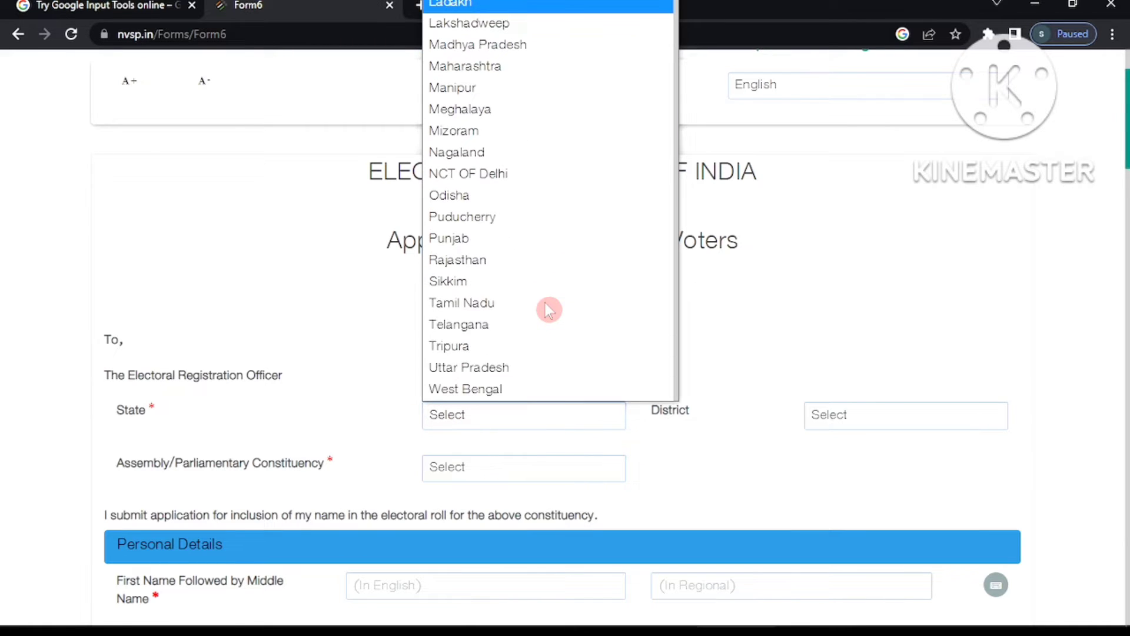
left_click(495, 390)
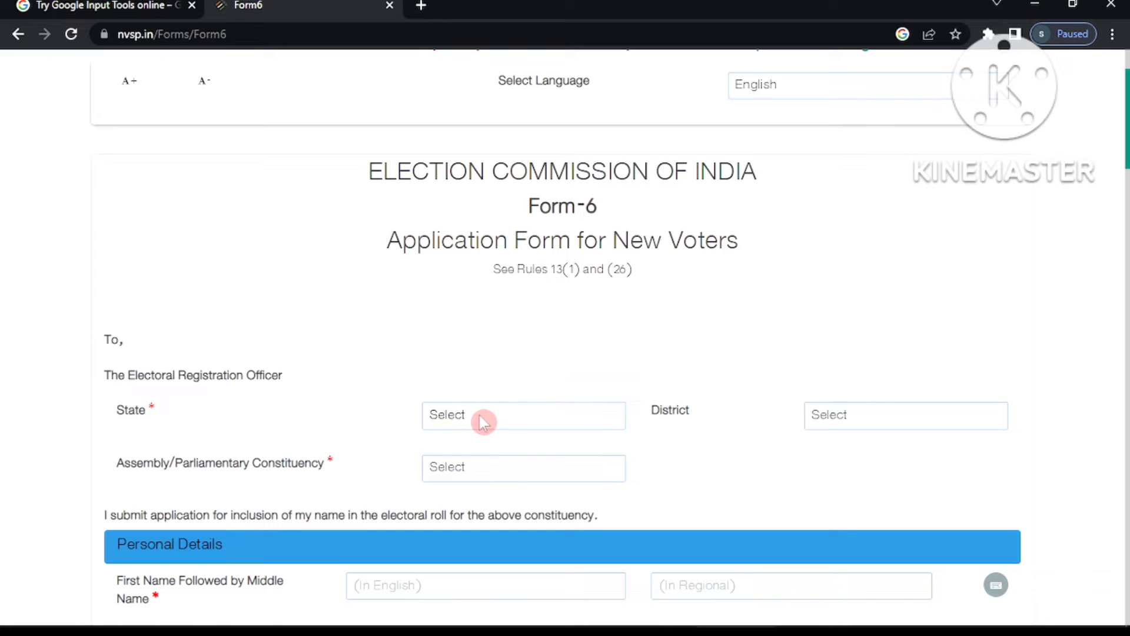
left_click(491, 409)
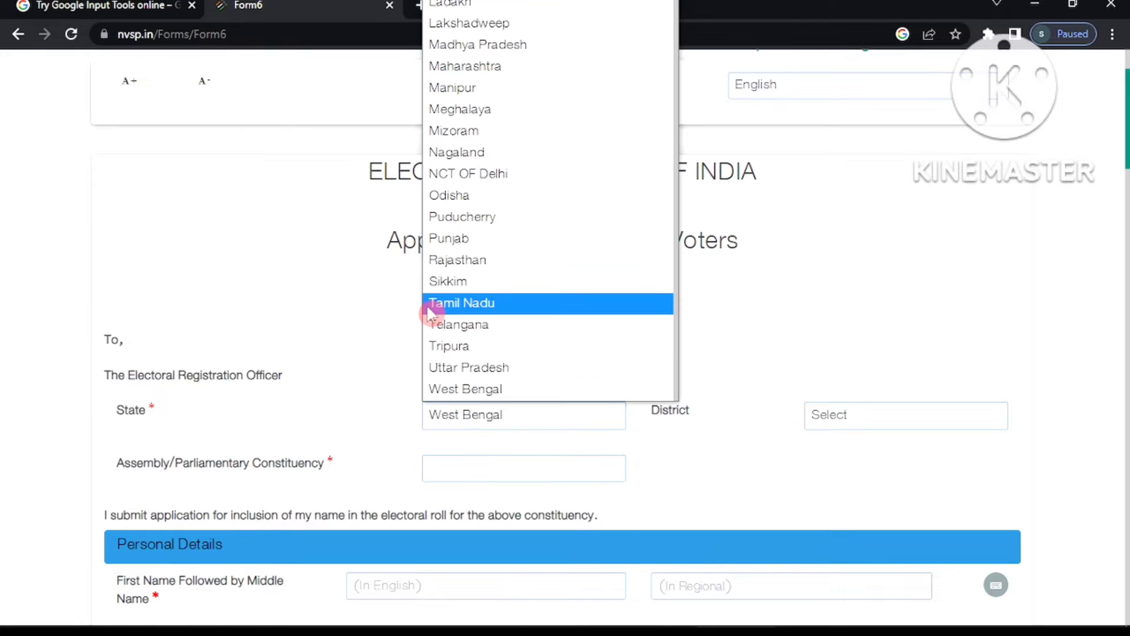
left_click(486, 391)
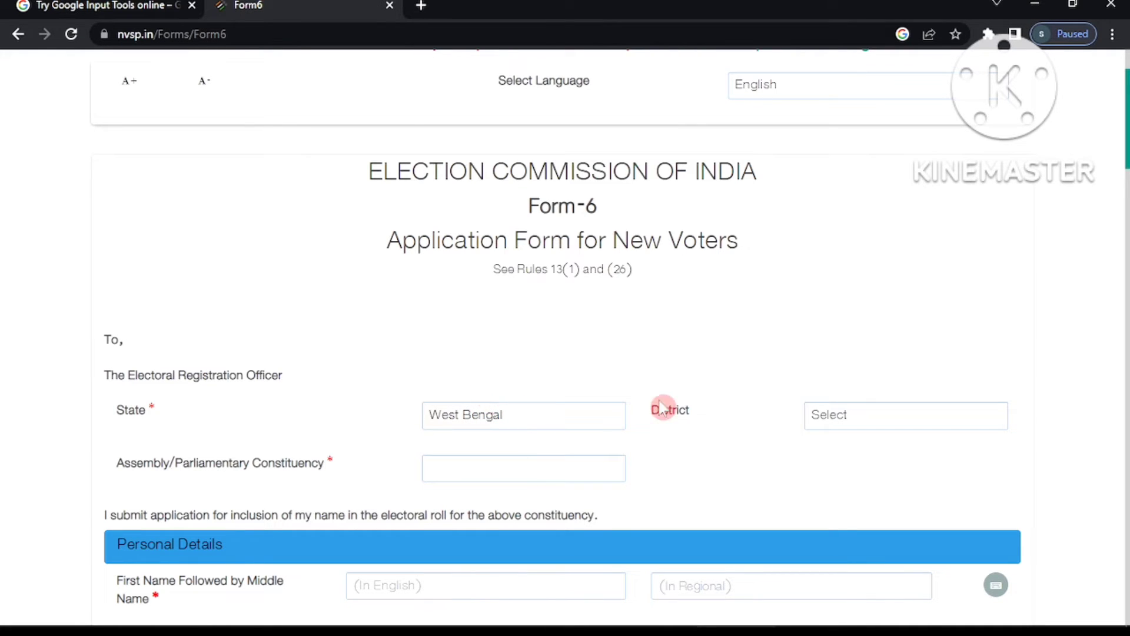
Set the district to MURSHIDABAD and pick the applicant's assembly constituency
left_click(878, 415)
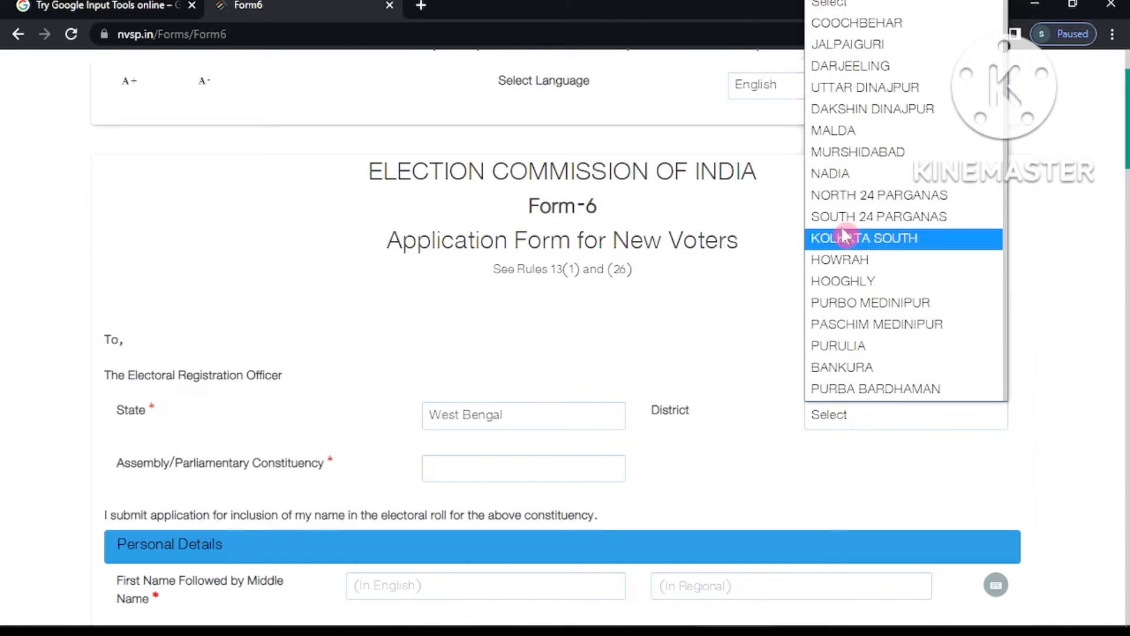
left_click(835, 158)
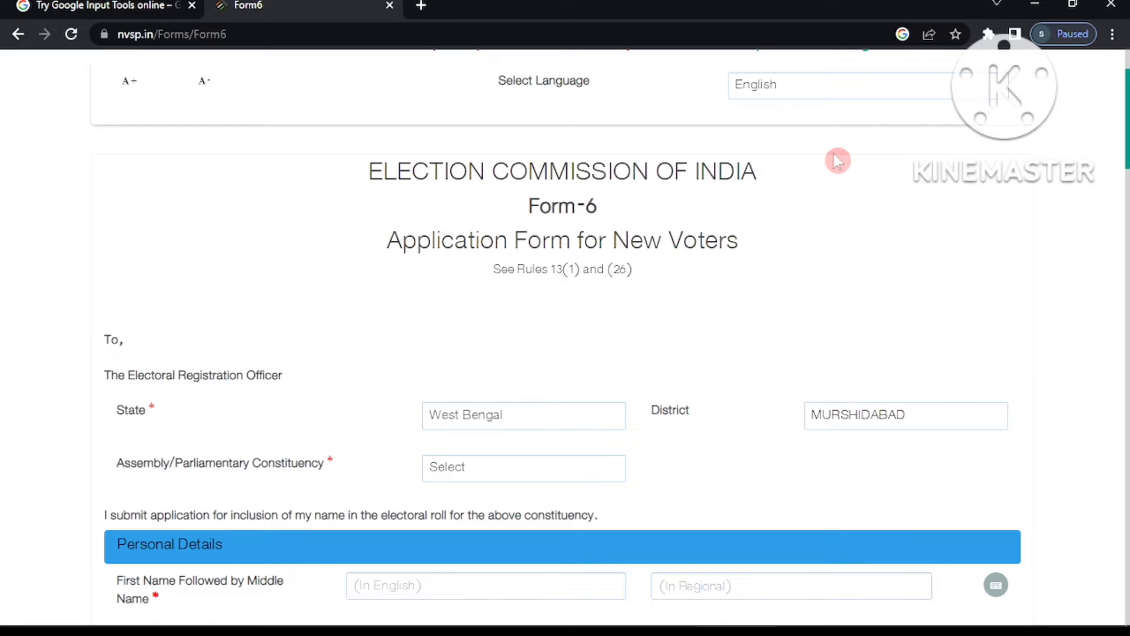
left_click(484, 473)
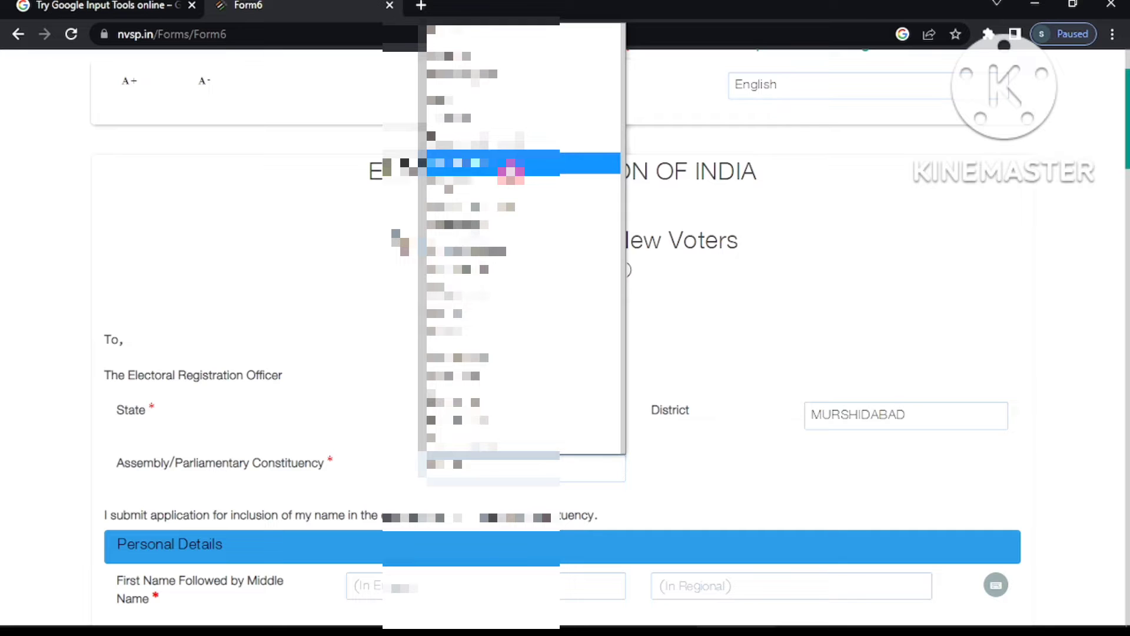
left_click(496, 445)
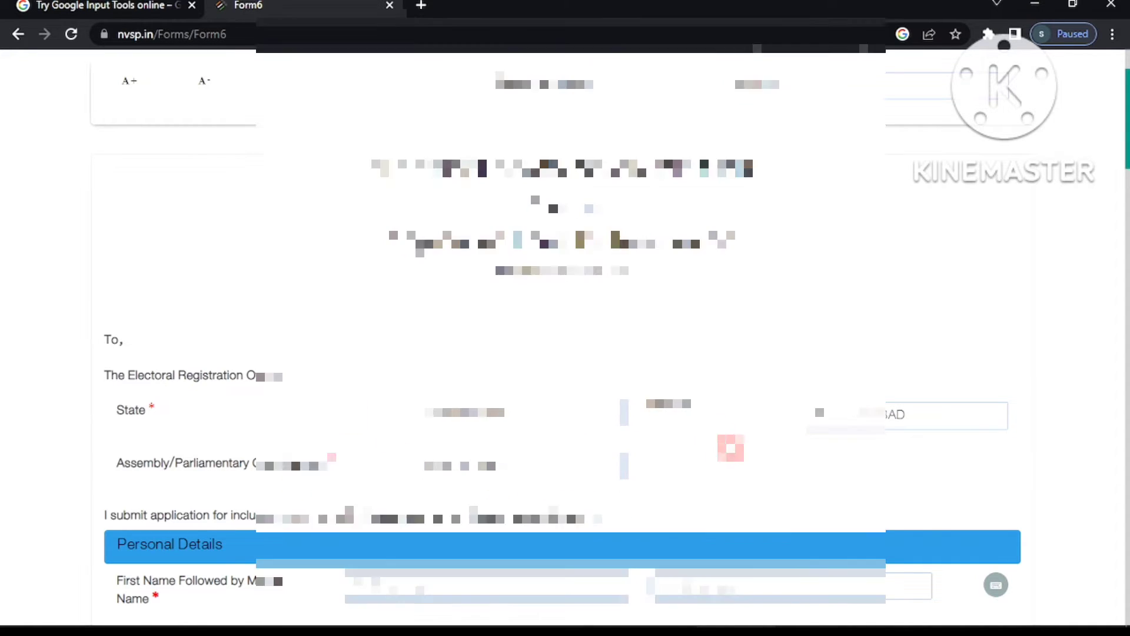
Scroll to Personal Details and open the Bengali Inscript keyboard beside the First Name row
scroll(740, 442, "down", 6)
scroll(727, 441, "down", 1)
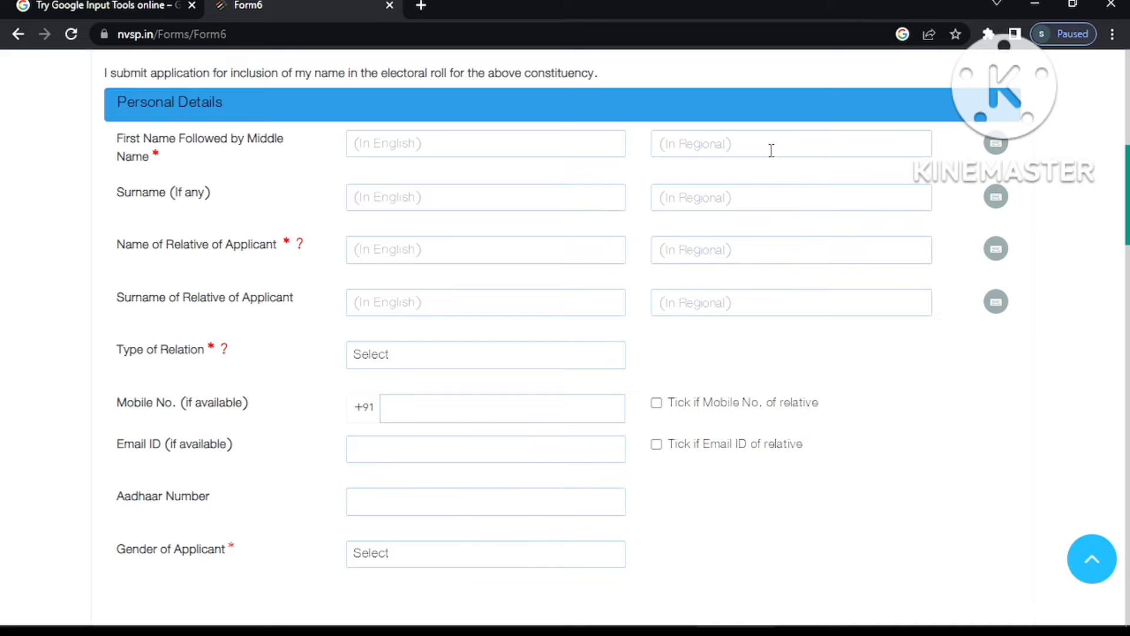
left_click(799, 171)
left_click(405, 172)
left_click(937, 149)
left_click(994, 145)
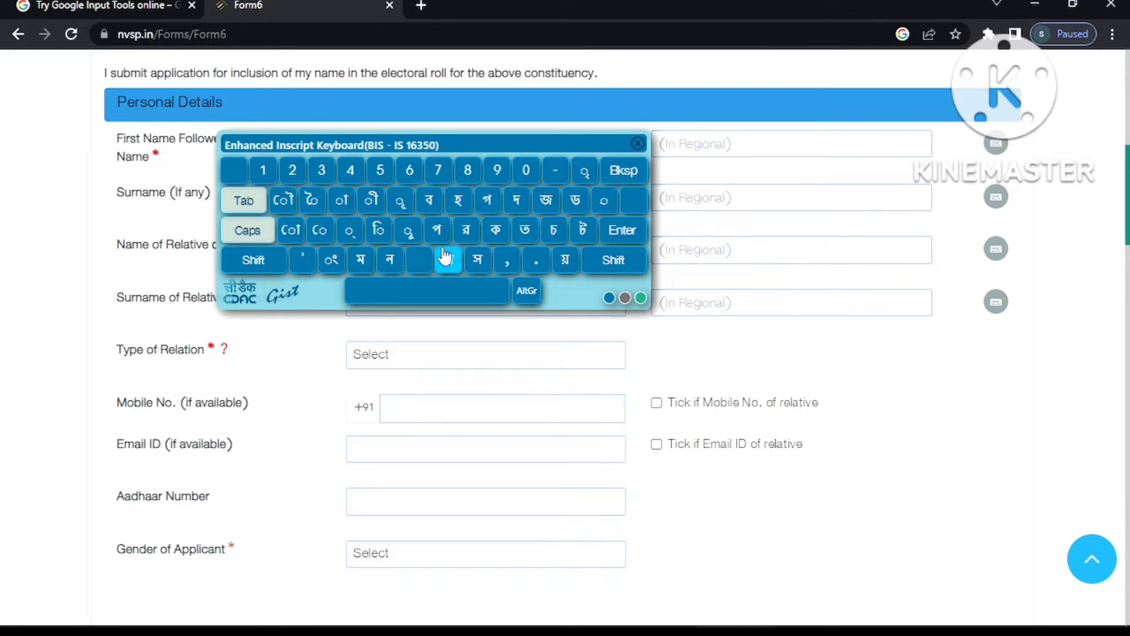
Toggle Shift on the Bengali keyboard to view its characters, then close the keyboard
left_click(609, 260)
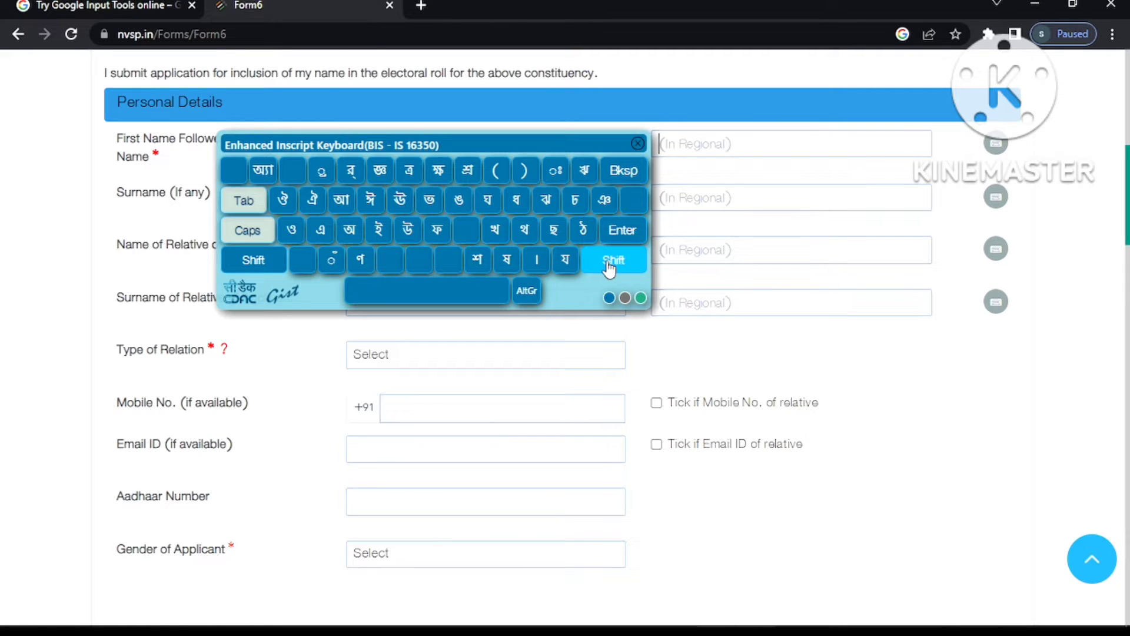
left_click(609, 261)
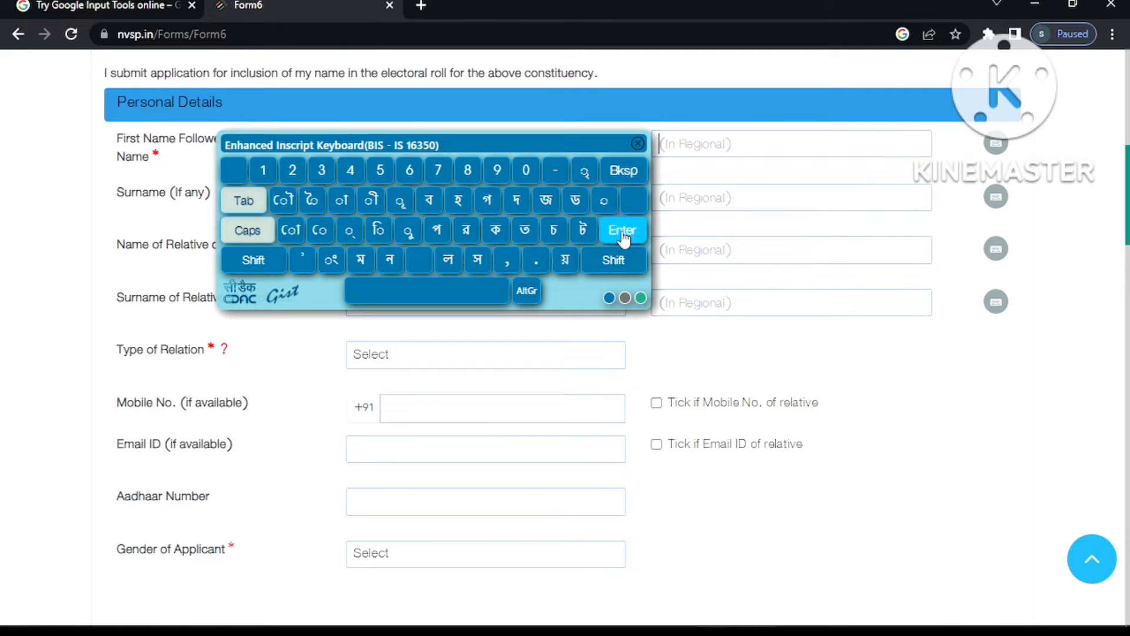
left_click(637, 146)
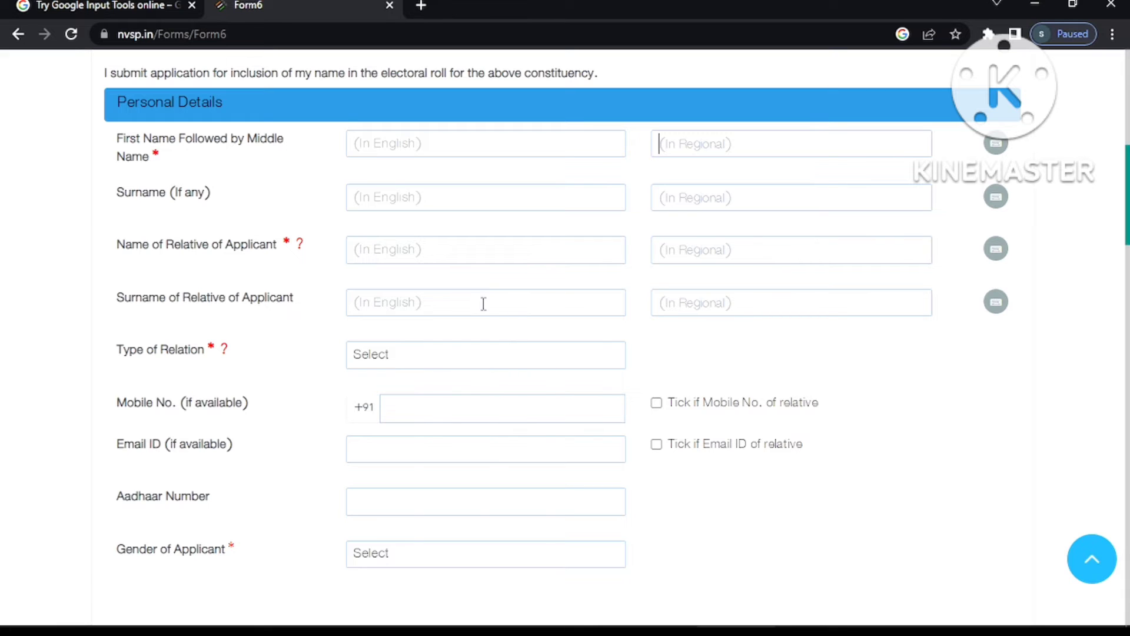
Review the Type of Relation and Gender options without selecting either
left_click(518, 362)
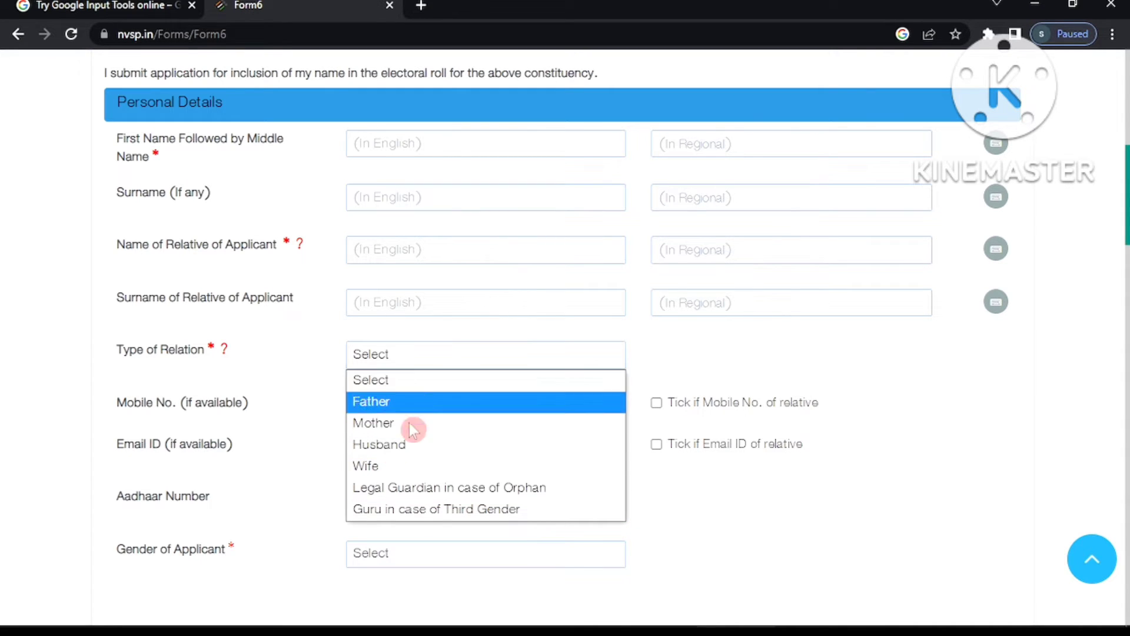
left_click(658, 359)
scroll(412, 412, "down", 2)
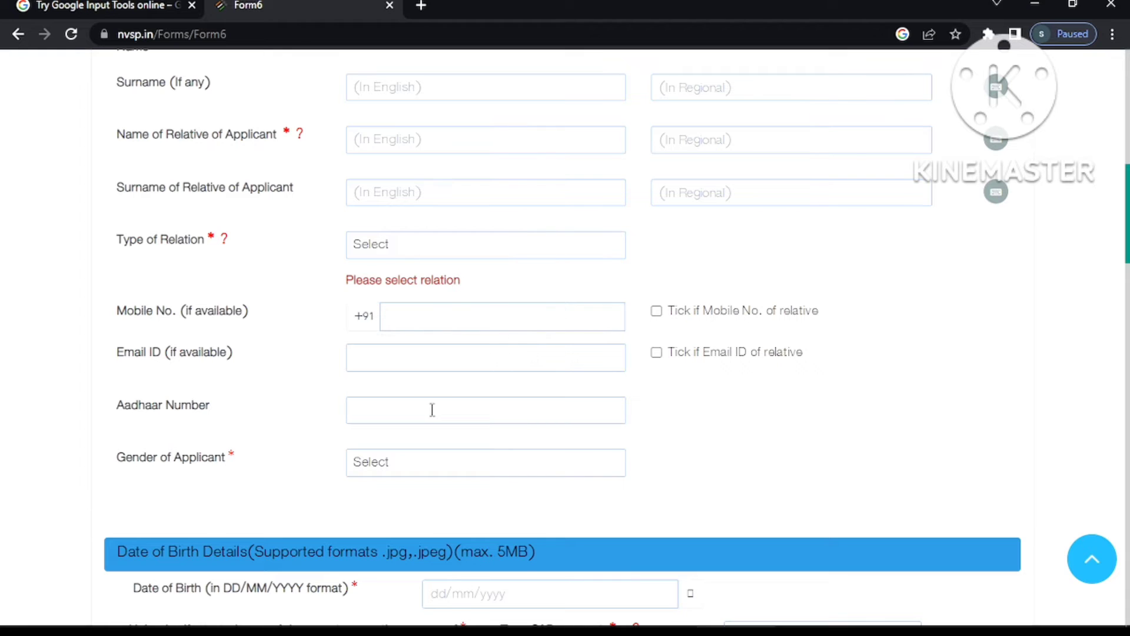
scroll(432, 410, "down", 1)
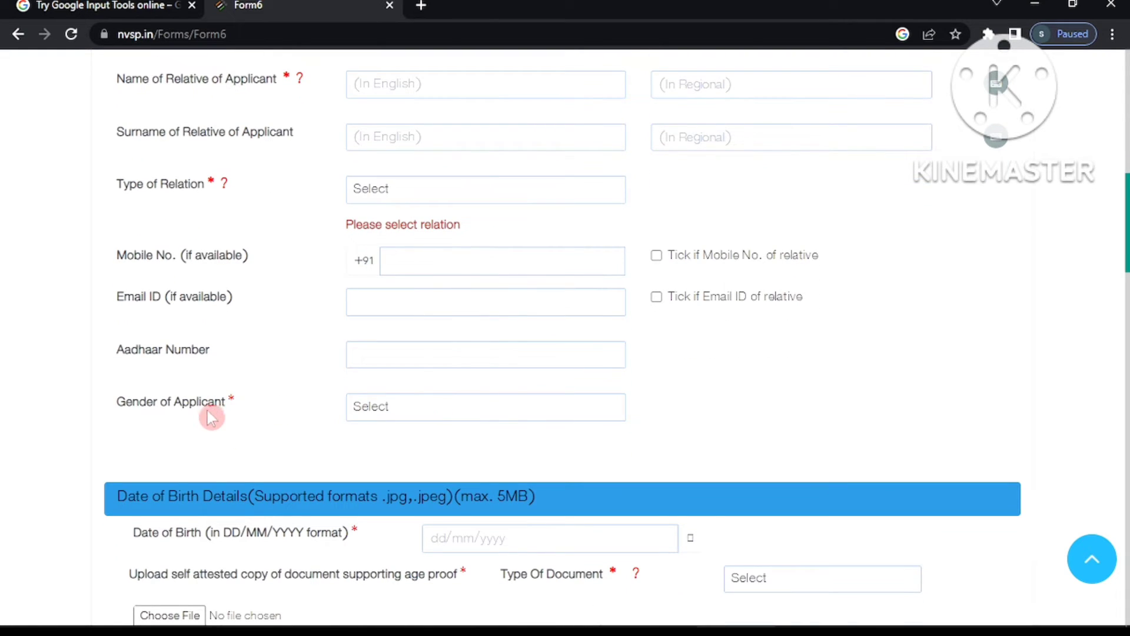
left_click(458, 415)
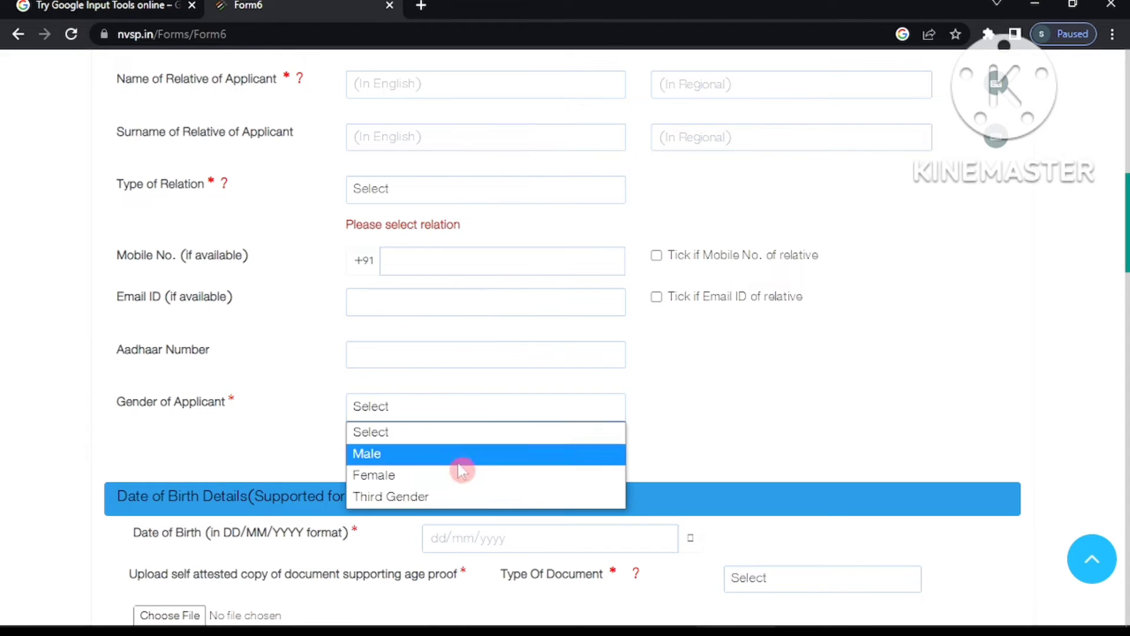
left_click(315, 424)
Enter the applicant's date of birth in Date of Birth Details
scroll(477, 331, "down", 7)
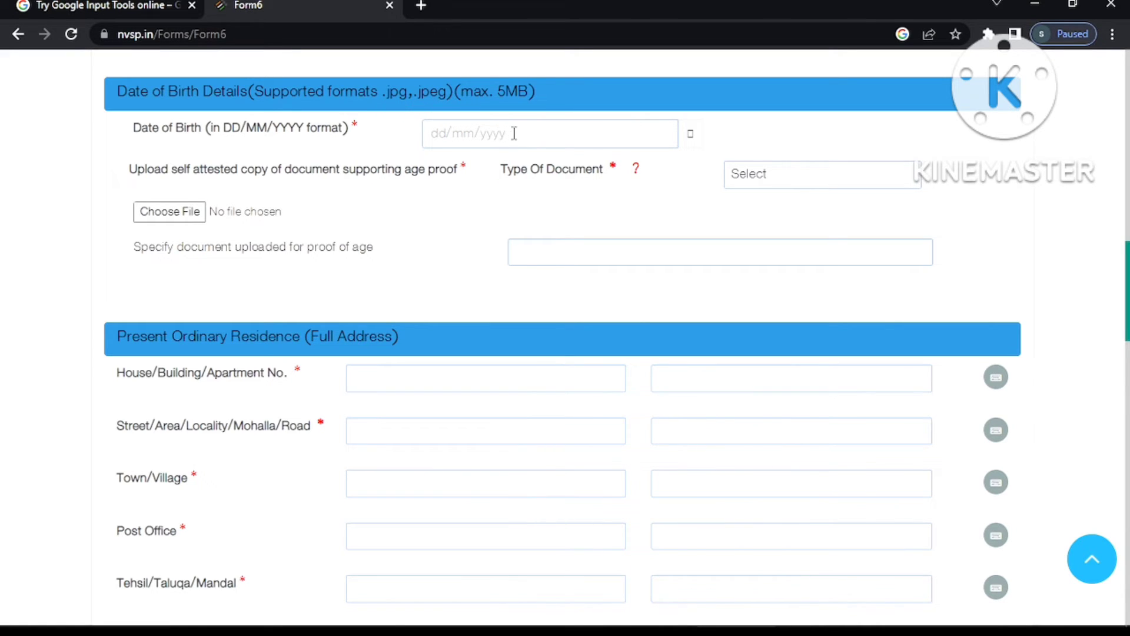
left_click(404, 112)
left_click(199, 223)
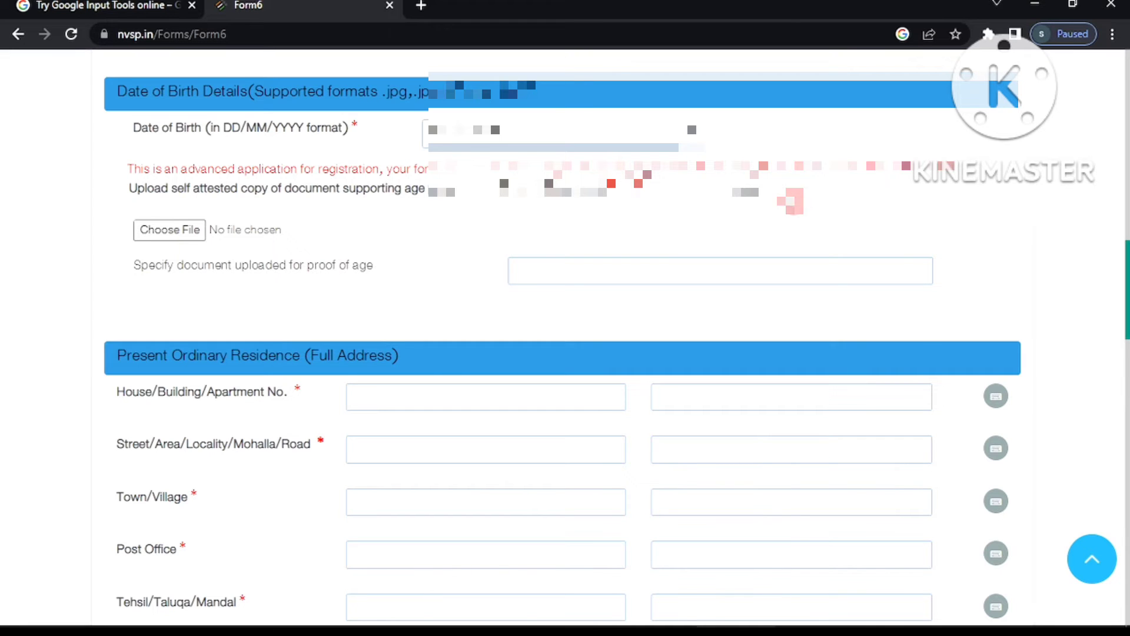
Set Birth certificate as the age-proof document and attach its scanned copy
left_click(789, 201)
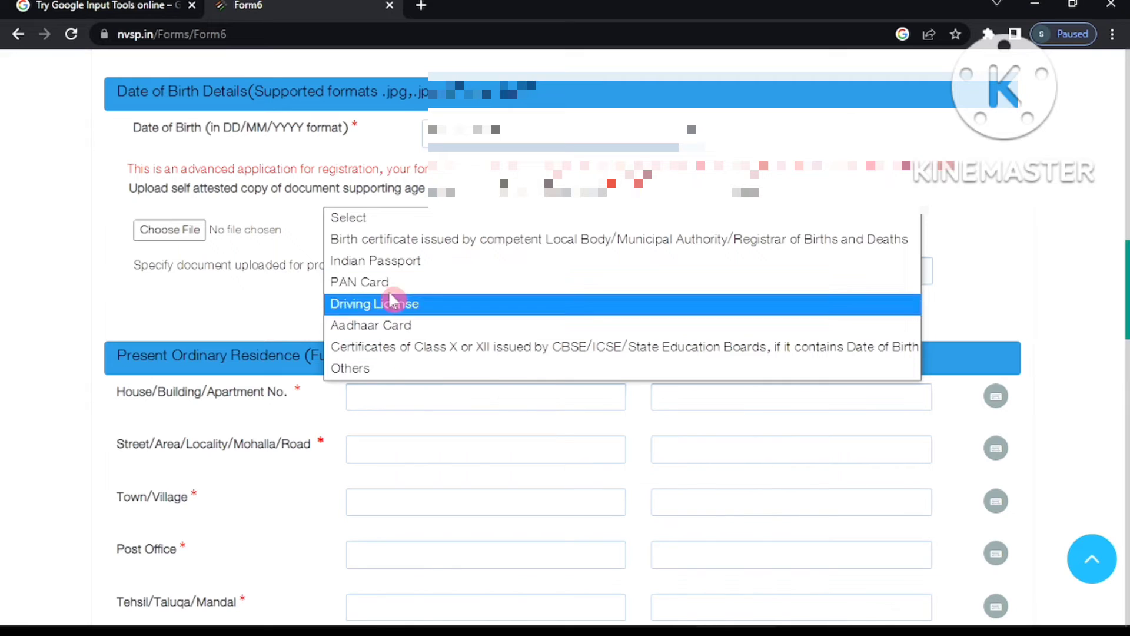
left_click(389, 241)
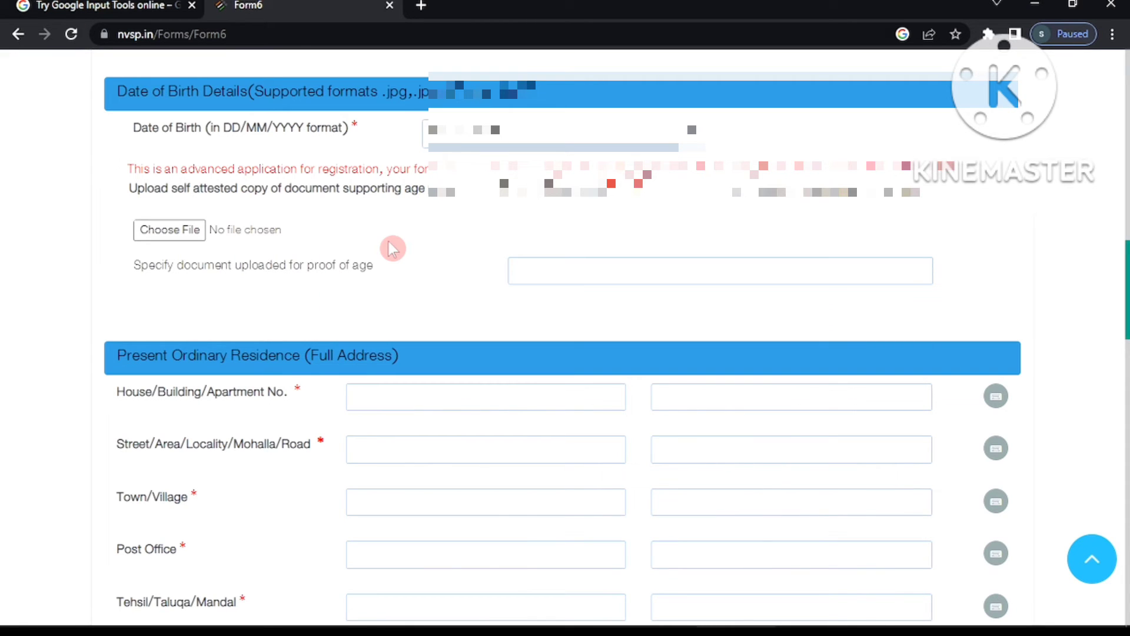
left_click(171, 230)
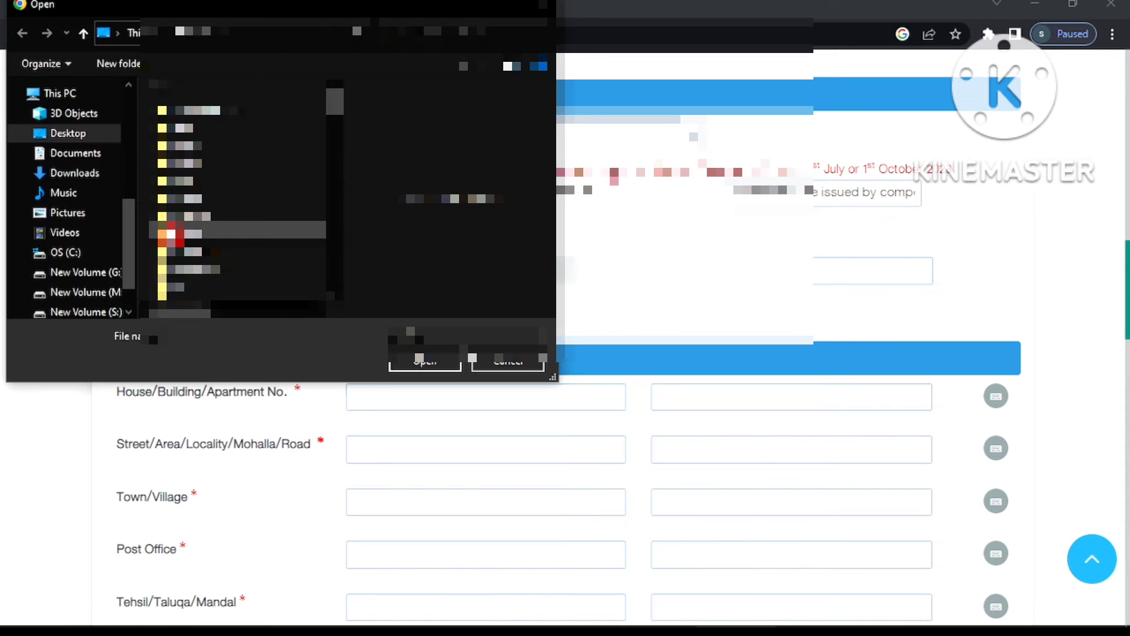
scroll(236, 206, "down", 1)
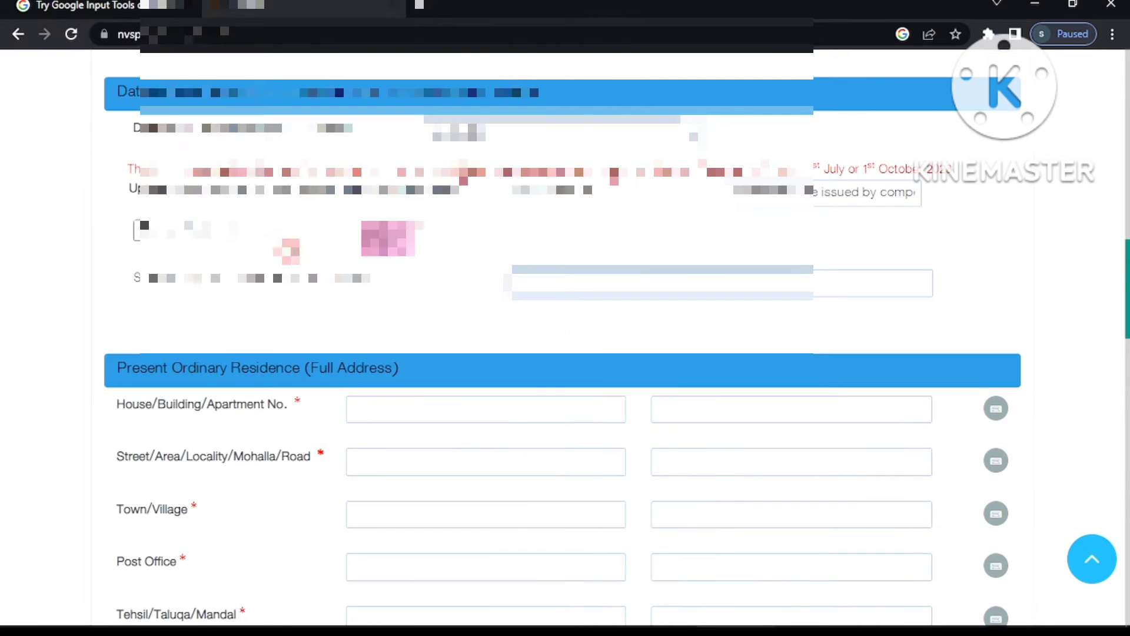
double_click(232, 139)
Scroll down Form 6 to the Present Ordinary Residence address section
scroll(503, 294, "down", 5)
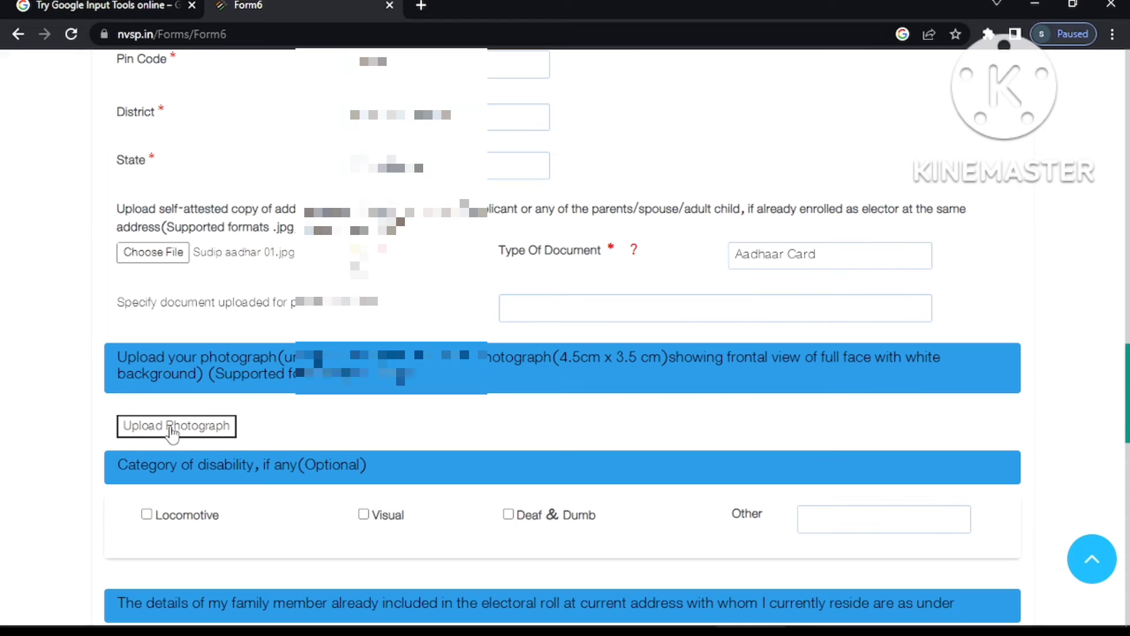
Select the passport photo file from the computer and load it into the photo cropper
left_click(172, 432)
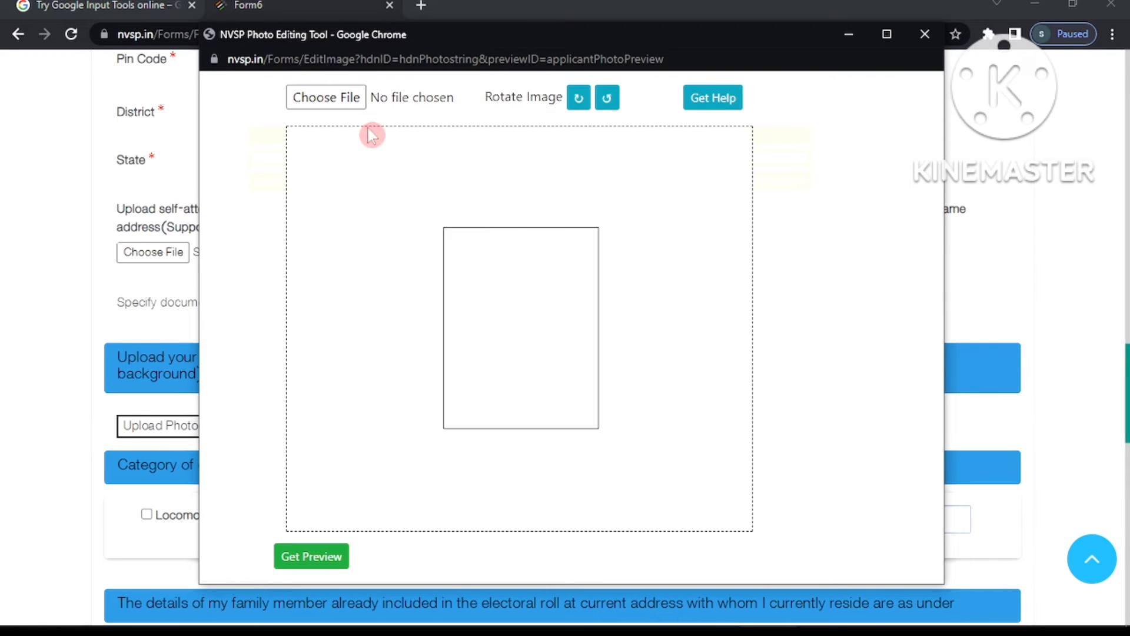
left_click(341, 103)
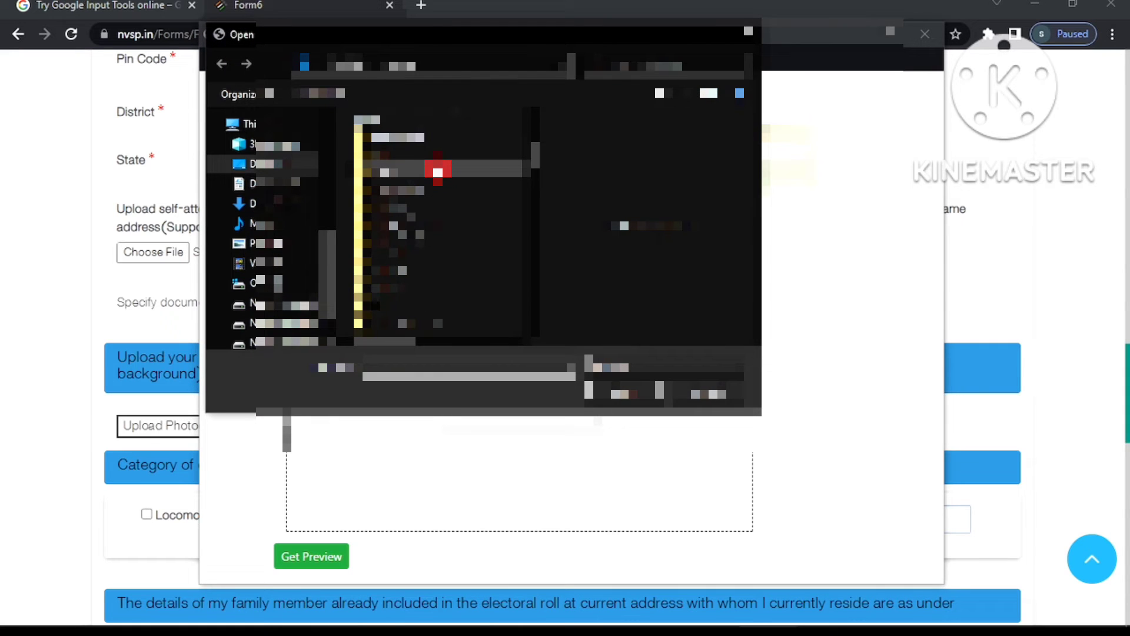
scroll(438, 171, "down", 3)
scroll(438, 171, "down", 5)
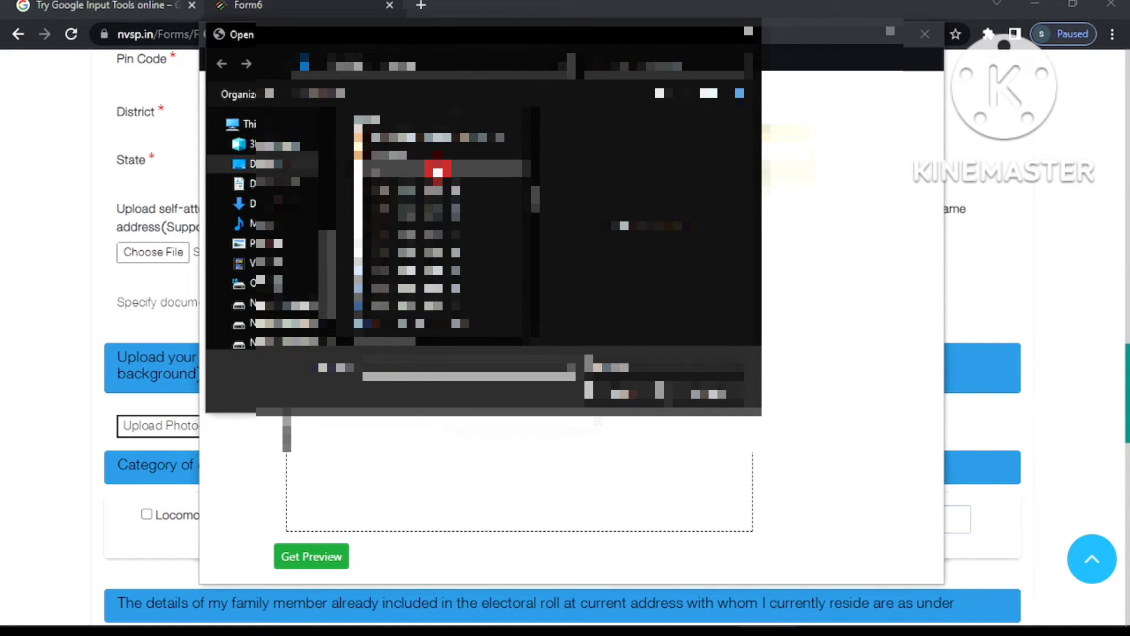
scroll(437, 171, "down", 5)
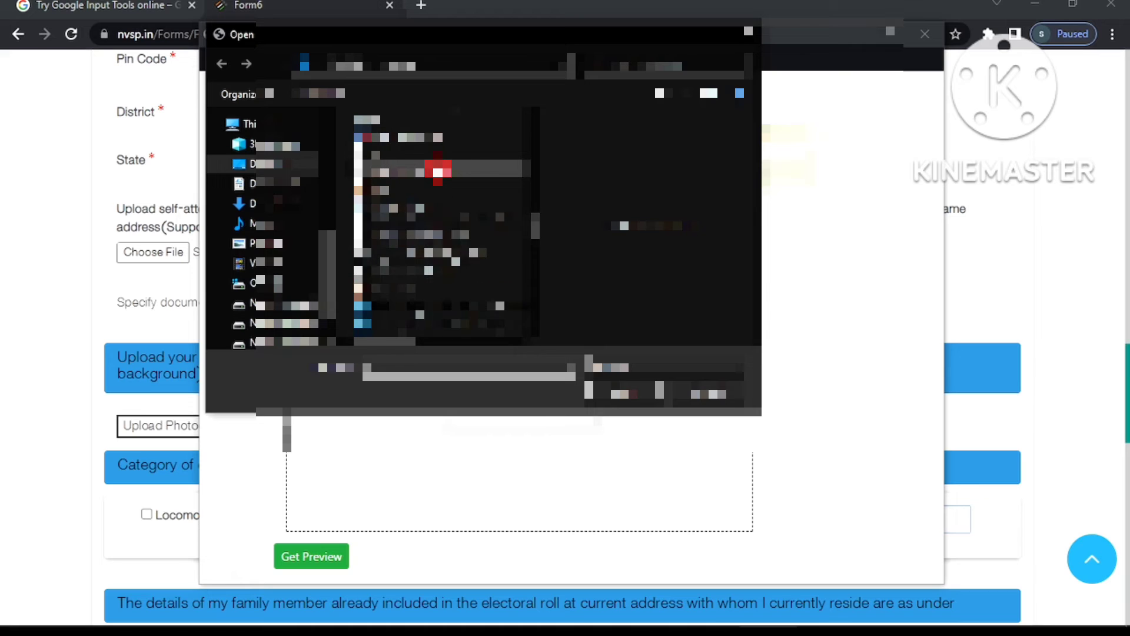
scroll(437, 171, "down", 2)
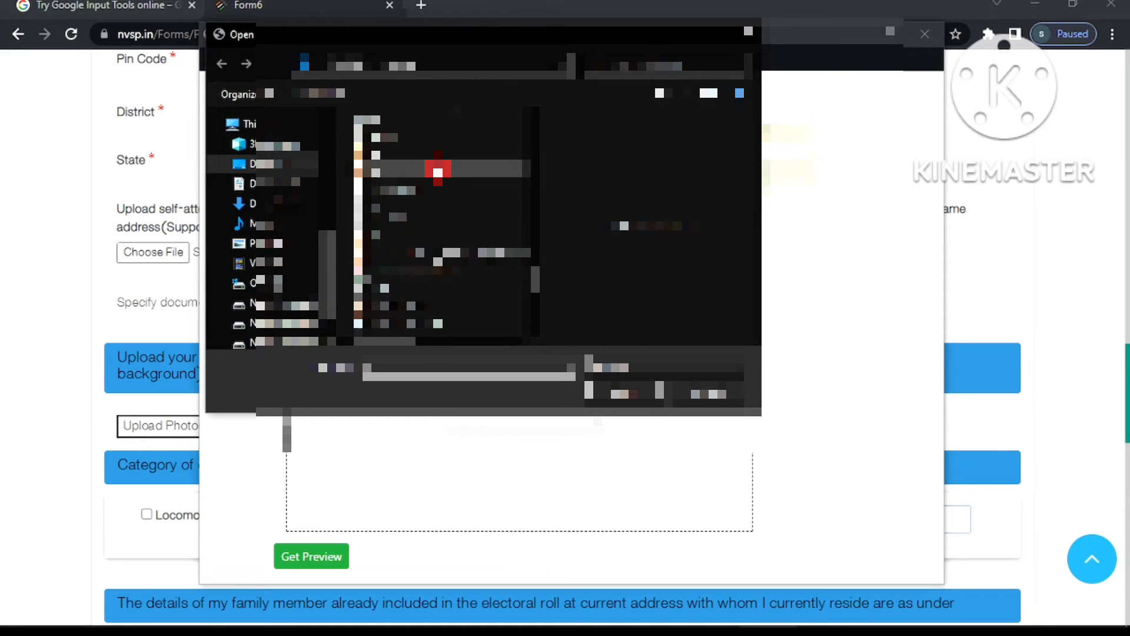
scroll(437, 171, "down", 4)
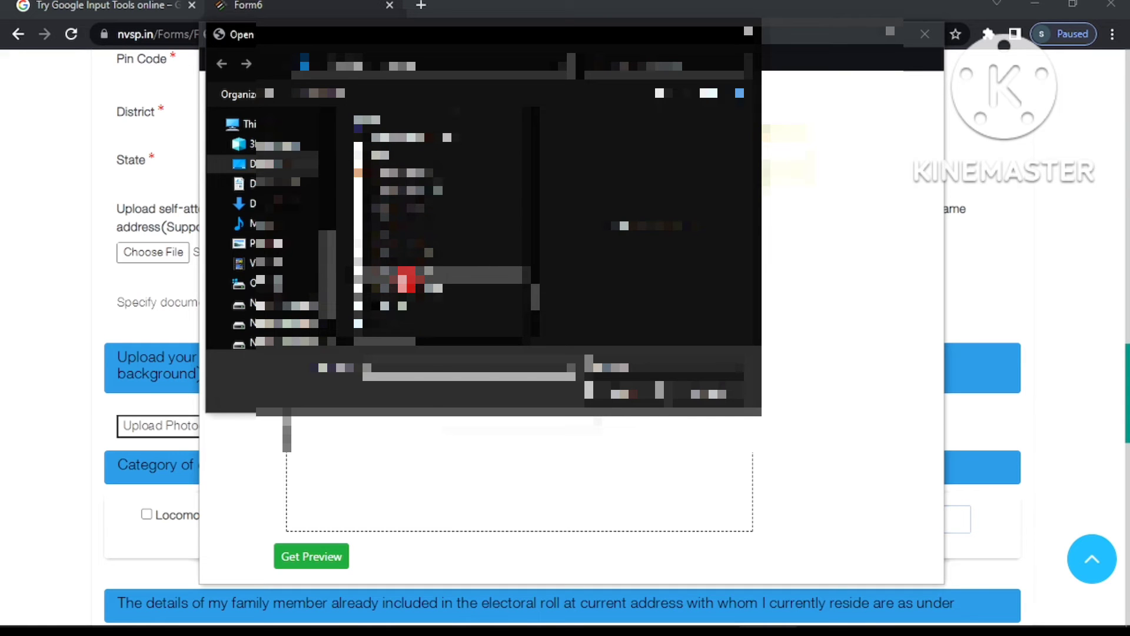
left_click(406, 280)
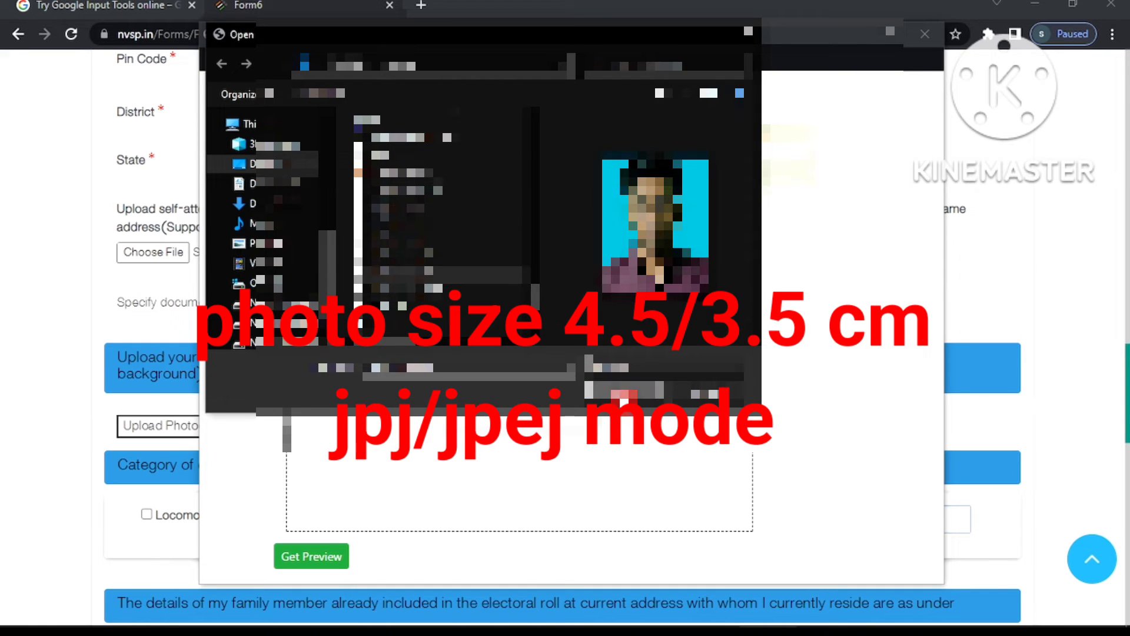
left_click(623, 393)
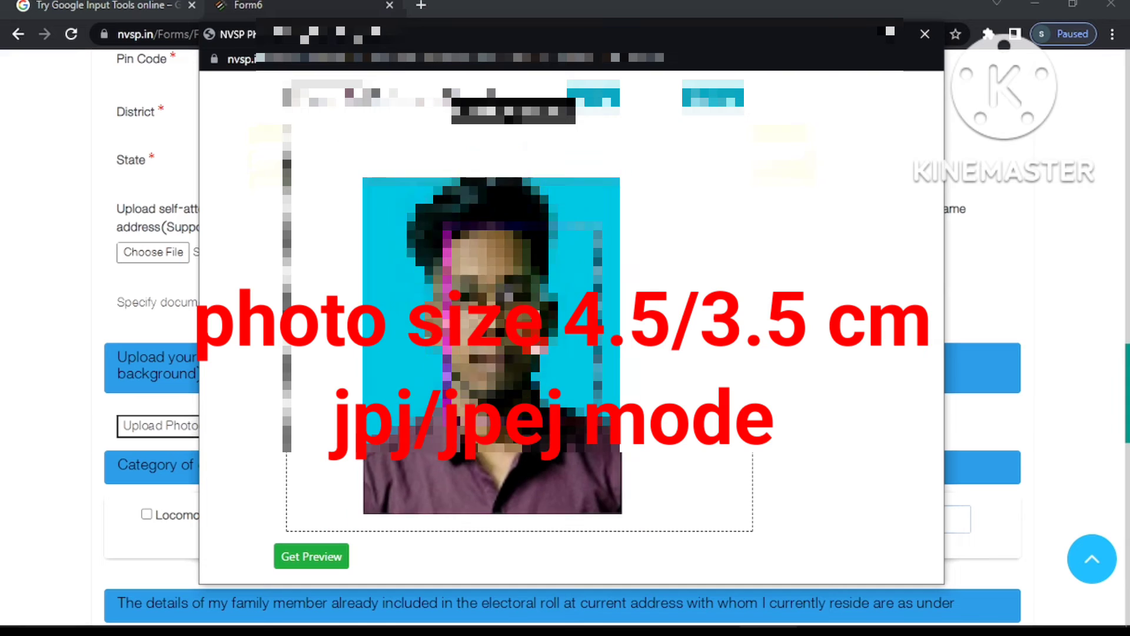
Zoom and position the photo in the crop frame, preview it, and accept it
scroll(504, 341, "down", 10)
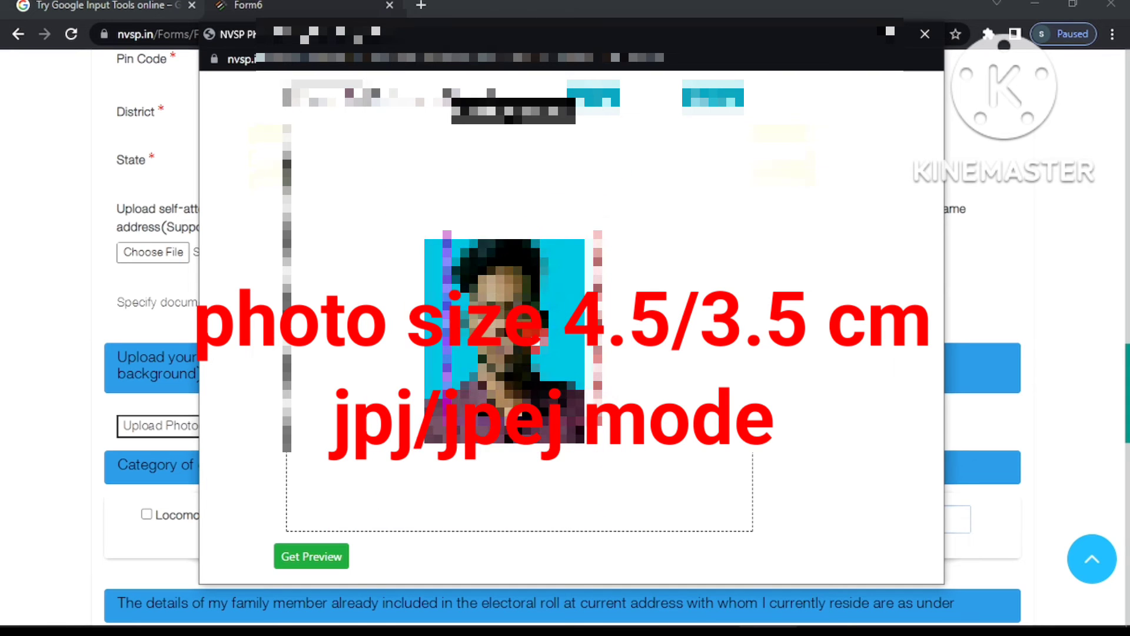
scroll(509, 333, "down", 4)
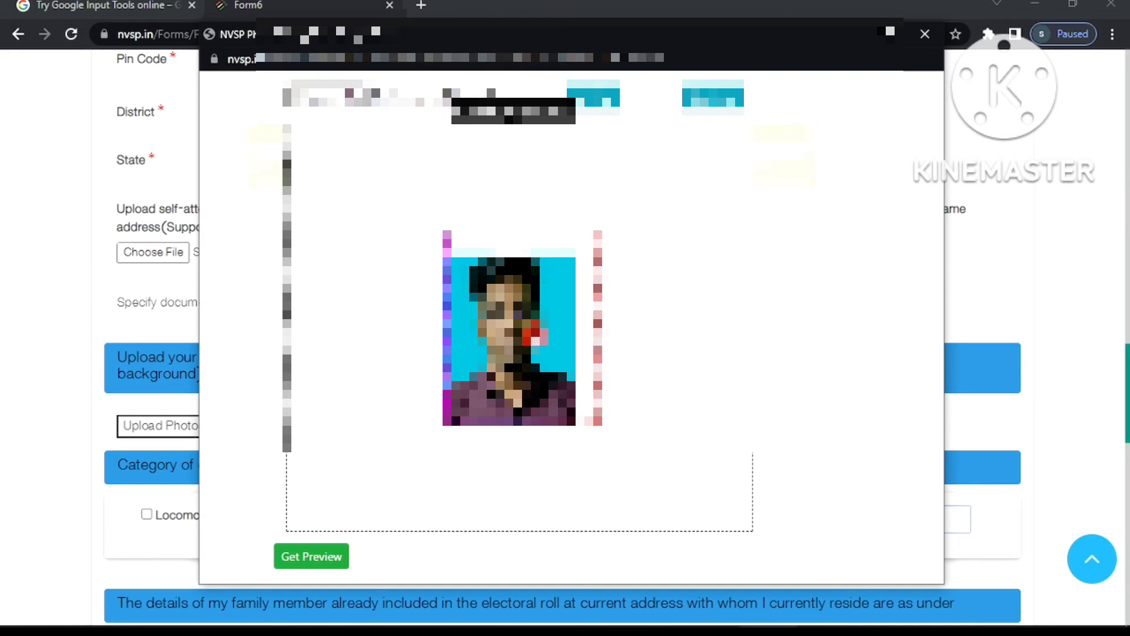
left_click_drag(526, 330, 524, 304)
scroll(522, 327, "up", 1)
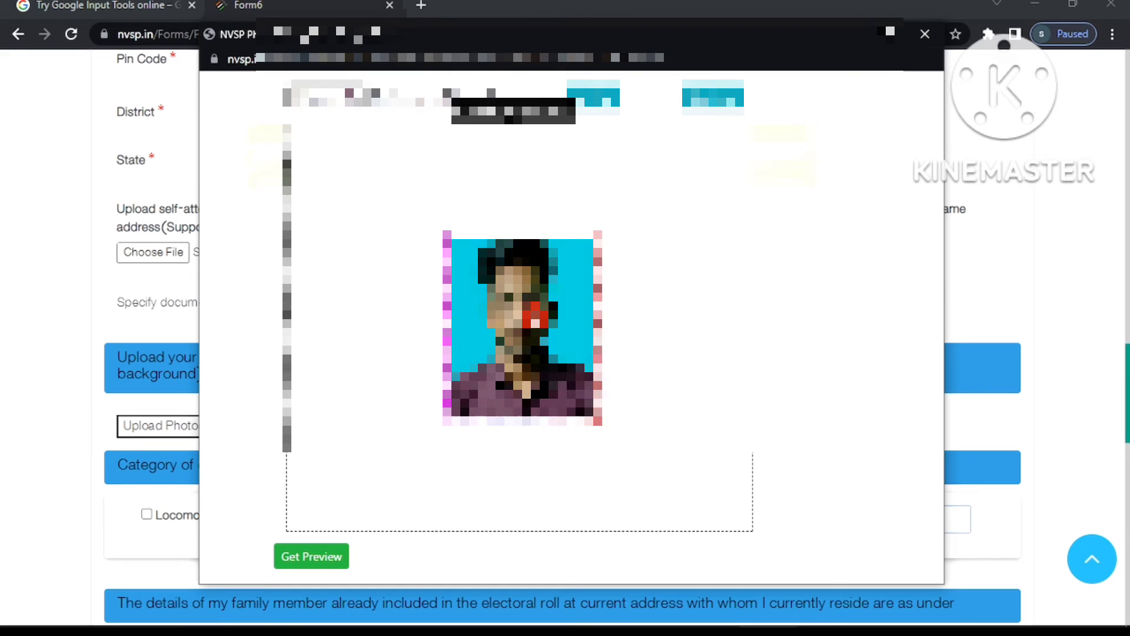
scroll(535, 323, "up", 1)
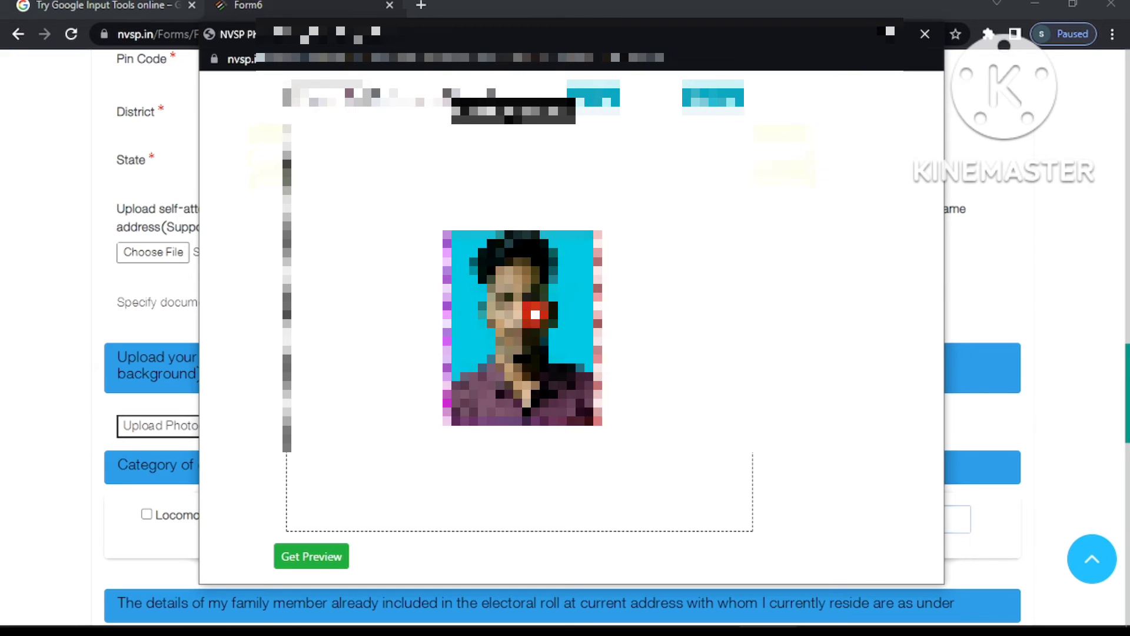
scroll(535, 314, "up", 1)
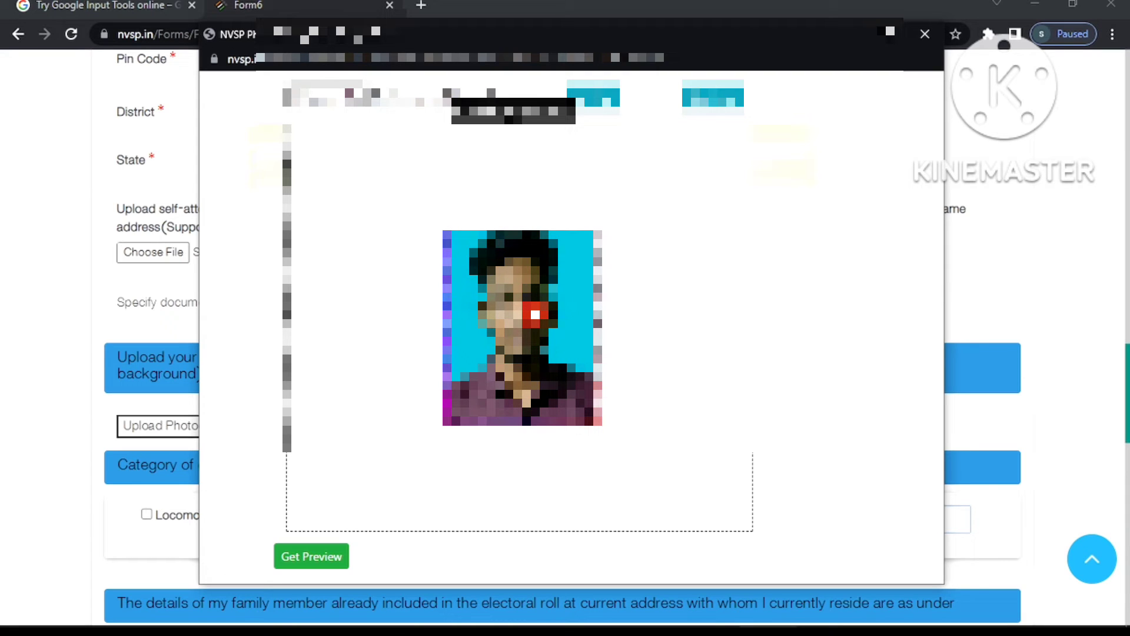
scroll(535, 315, "up", 1)
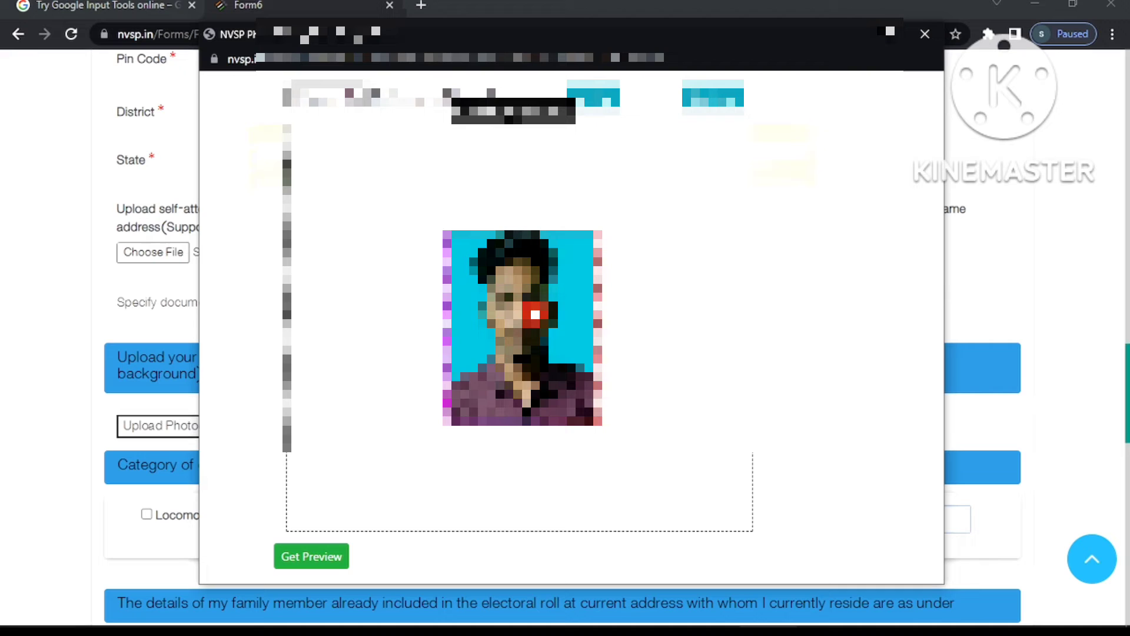
scroll(536, 310, "down", 1)
scroll(535, 313, "up", 2)
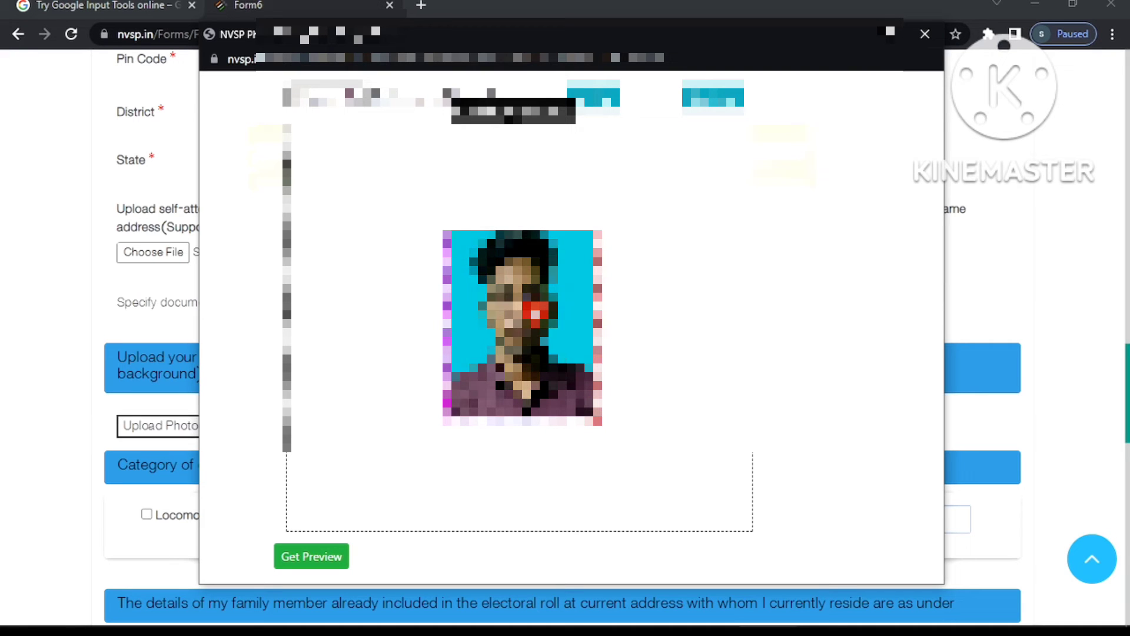
left_click(319, 555)
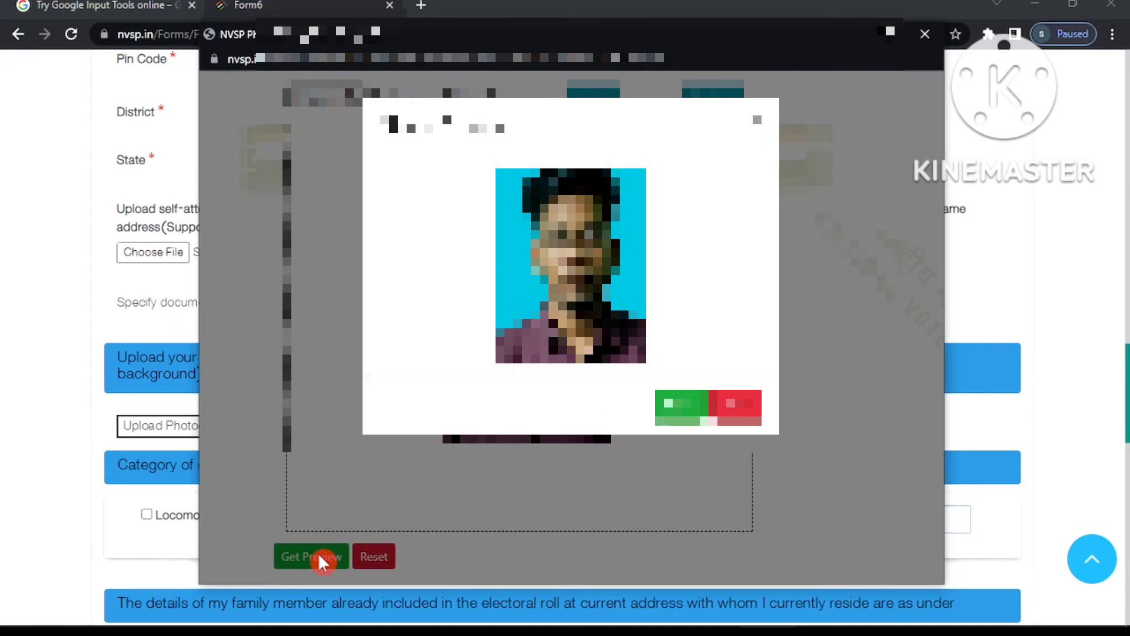
left_click(681, 407)
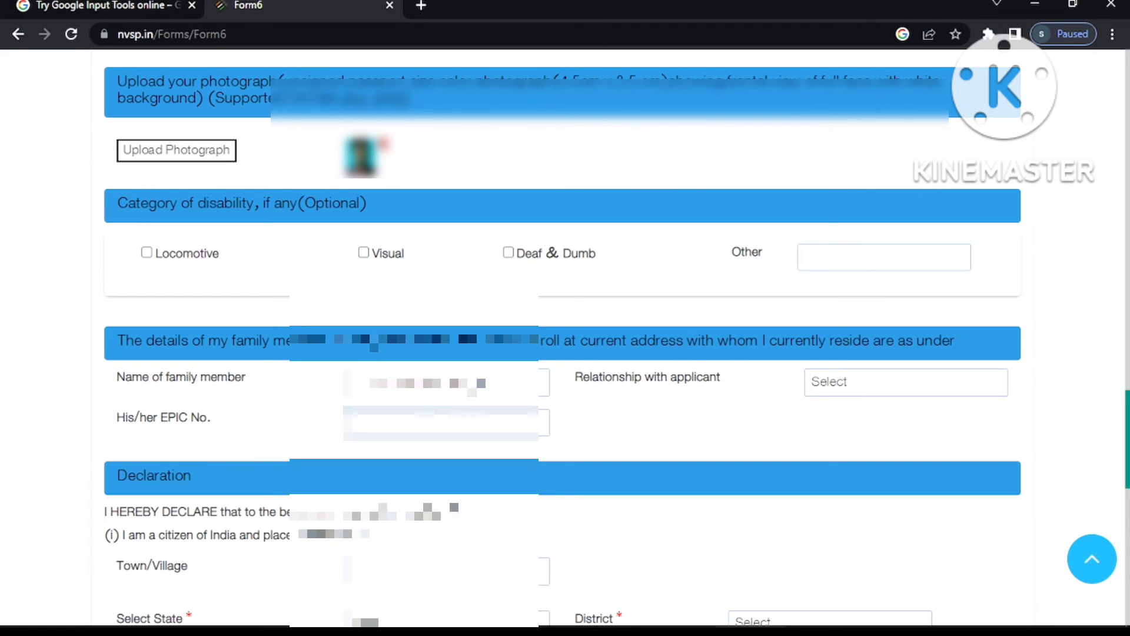
Enter the family member's name, set Relationship to Father, and paste their EPIC number
left_click(760, 396)
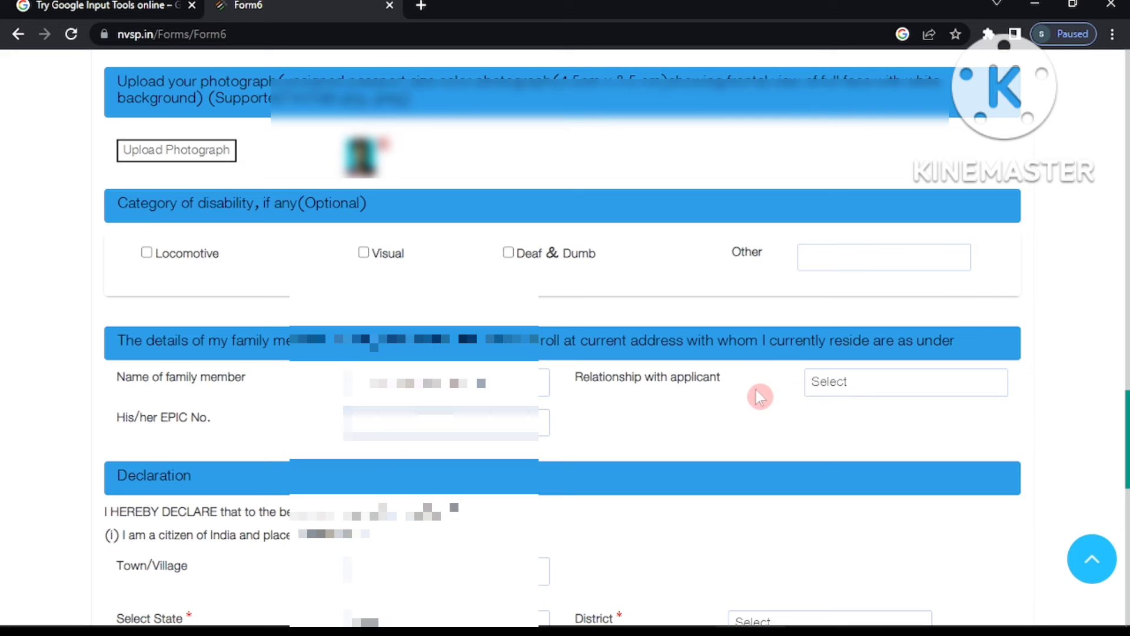
left_click(877, 385)
left_click(855, 432)
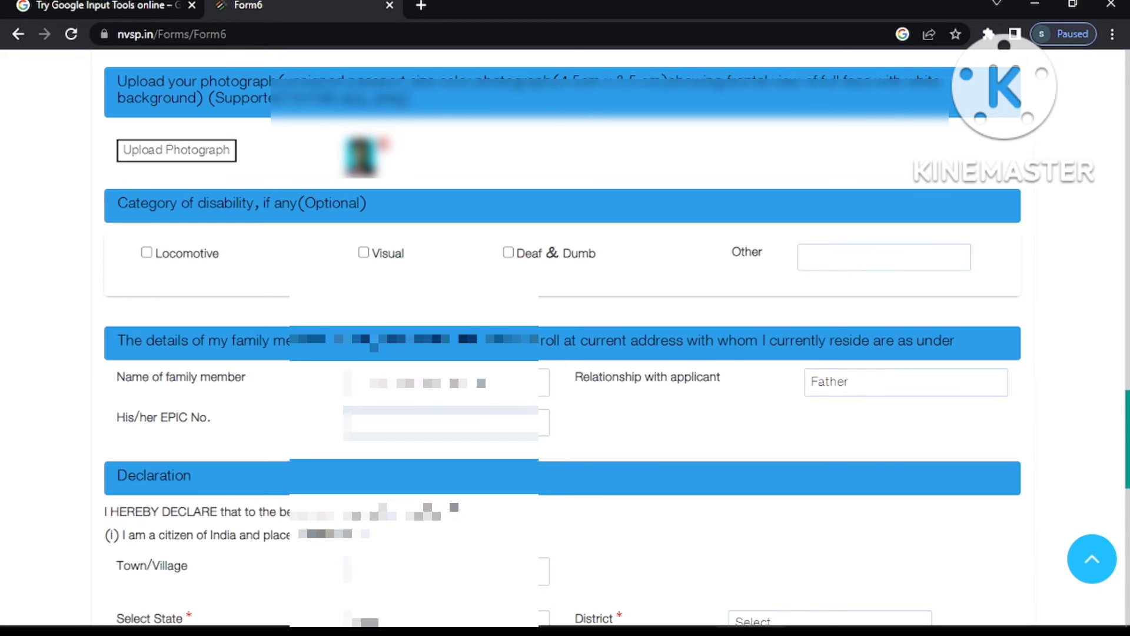
key("ctrl+v")
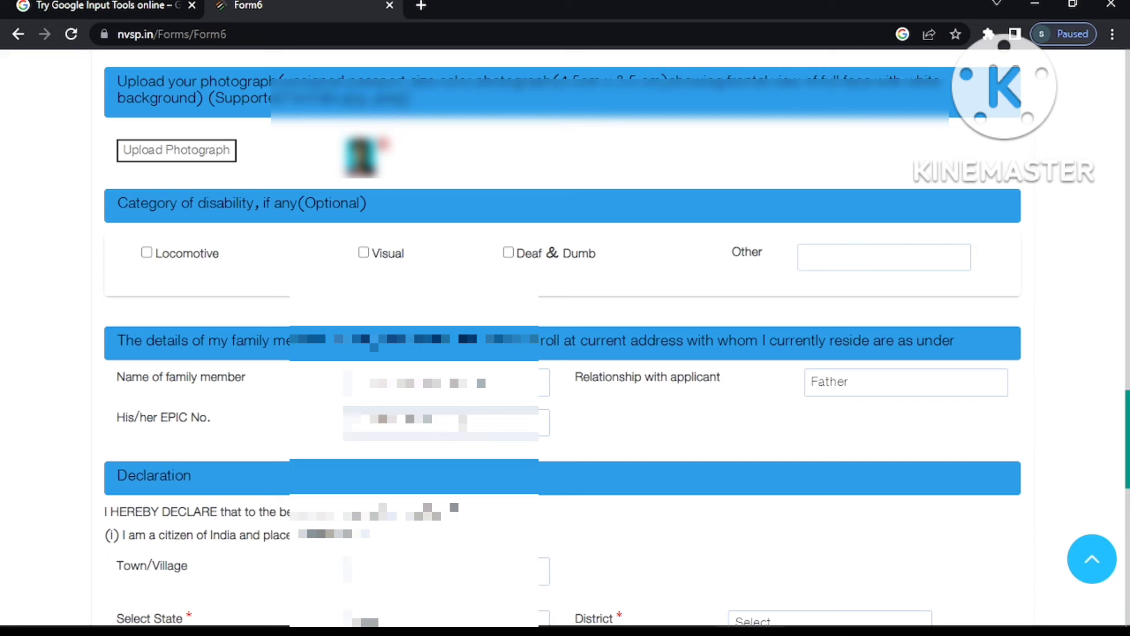
scroll(576, 357, "down", 1)
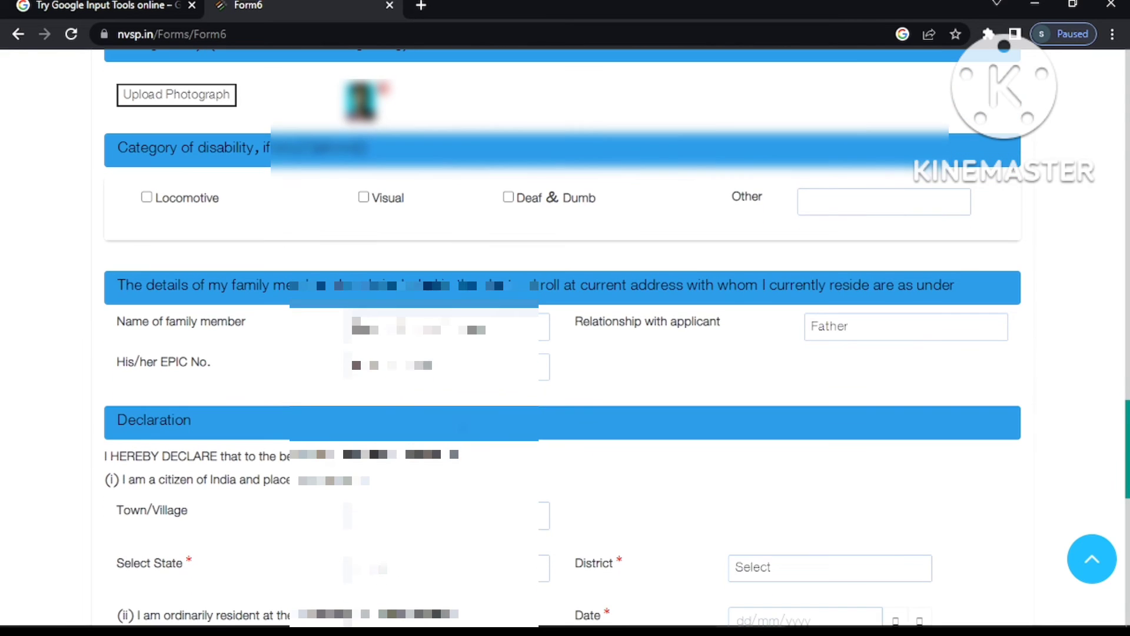
Enter the birthplace Town/Village in the Declaration section and continue to the next declaration field
left_click(576, 357)
scroll(576, 357, "down", 2)
scroll(383, 343, "down", 3)
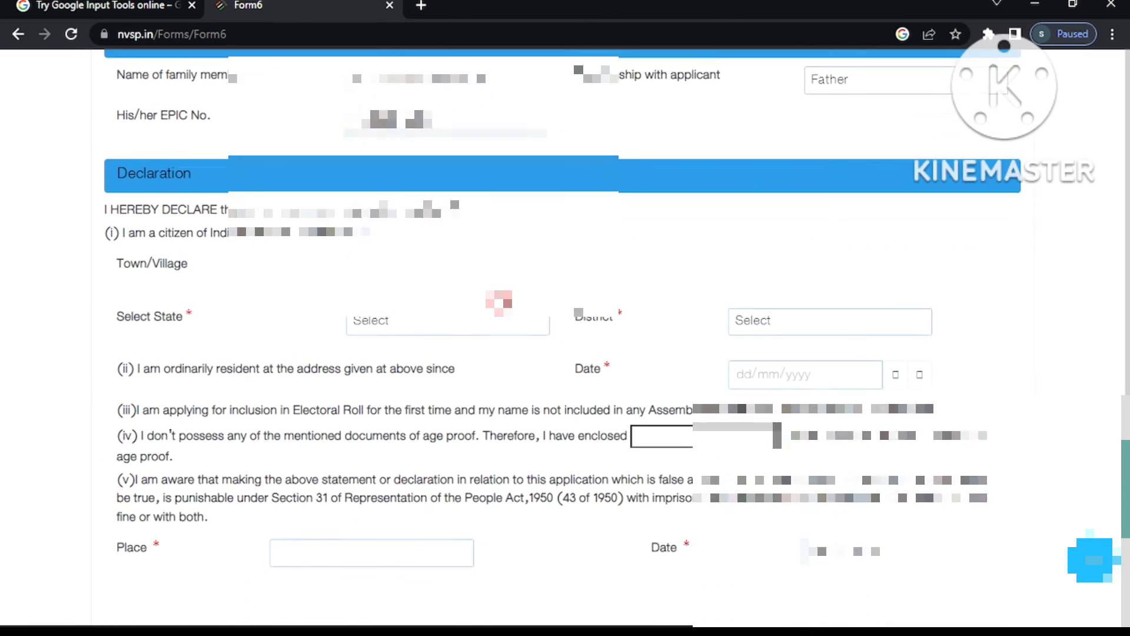
scroll(537, 253, "down", 2)
scroll(538, 252, "up", 2)
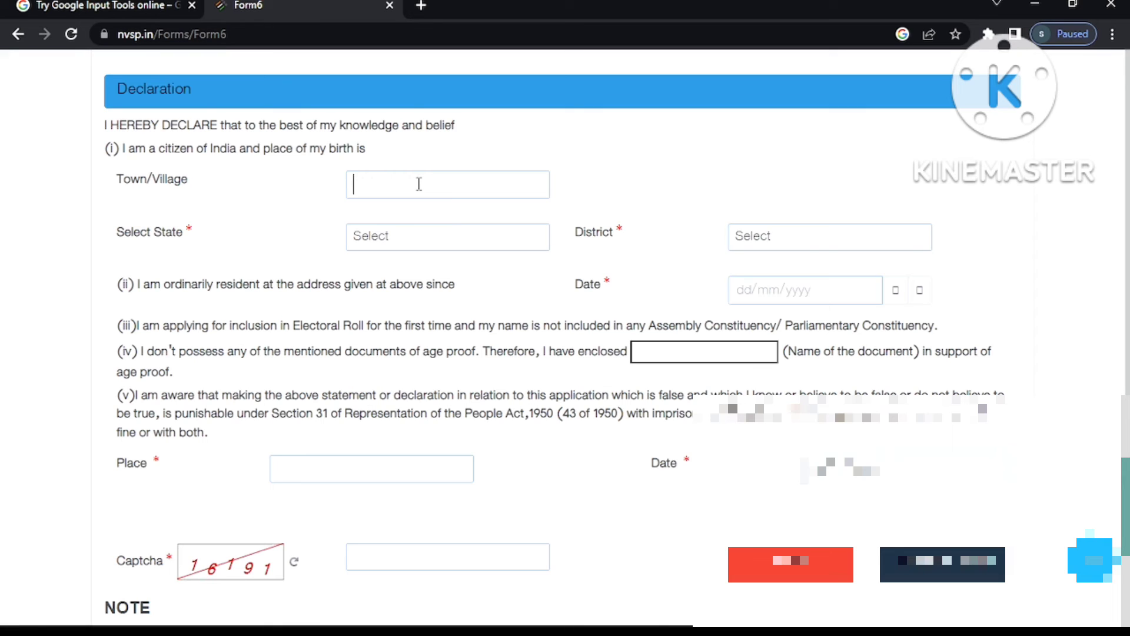
type("a")
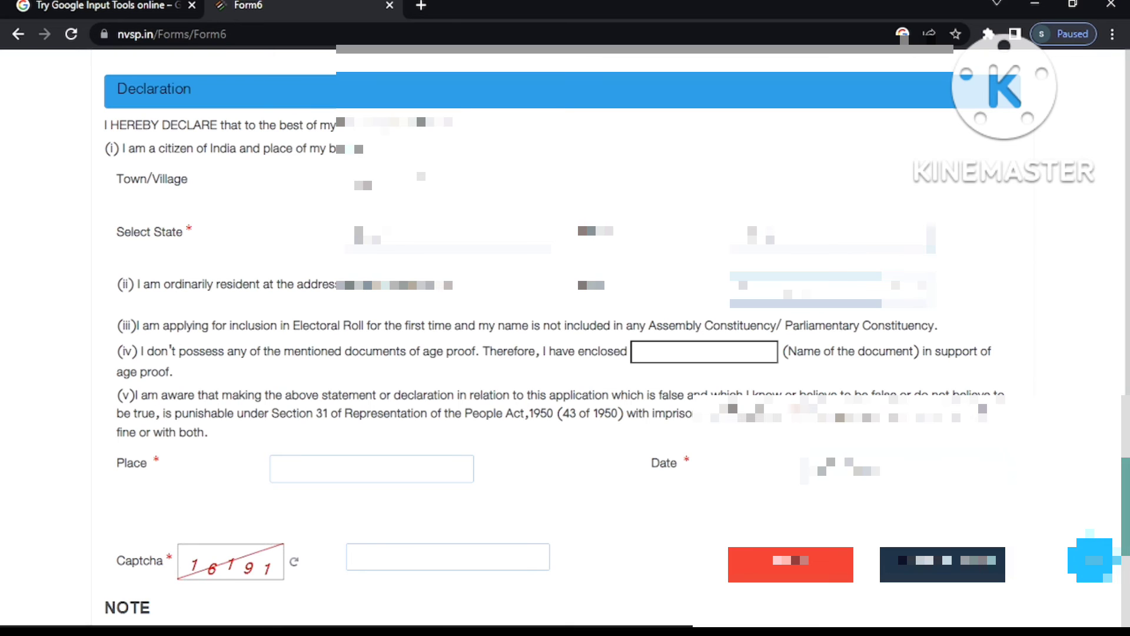
key("BackSpace")
type("and")
key("Return")
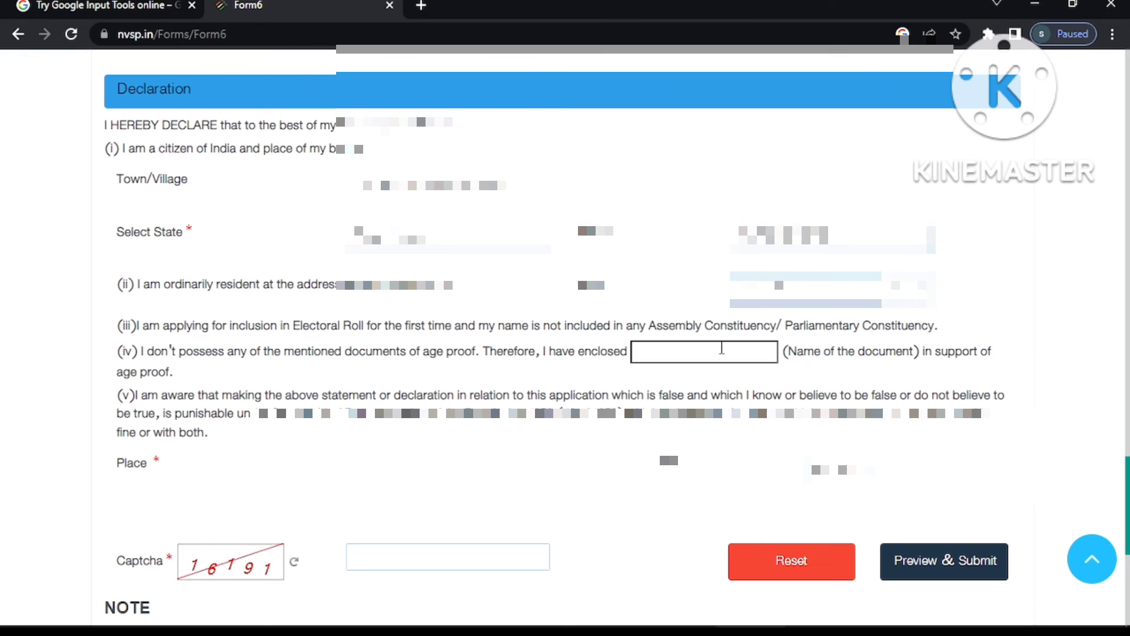
left_click(604, 343)
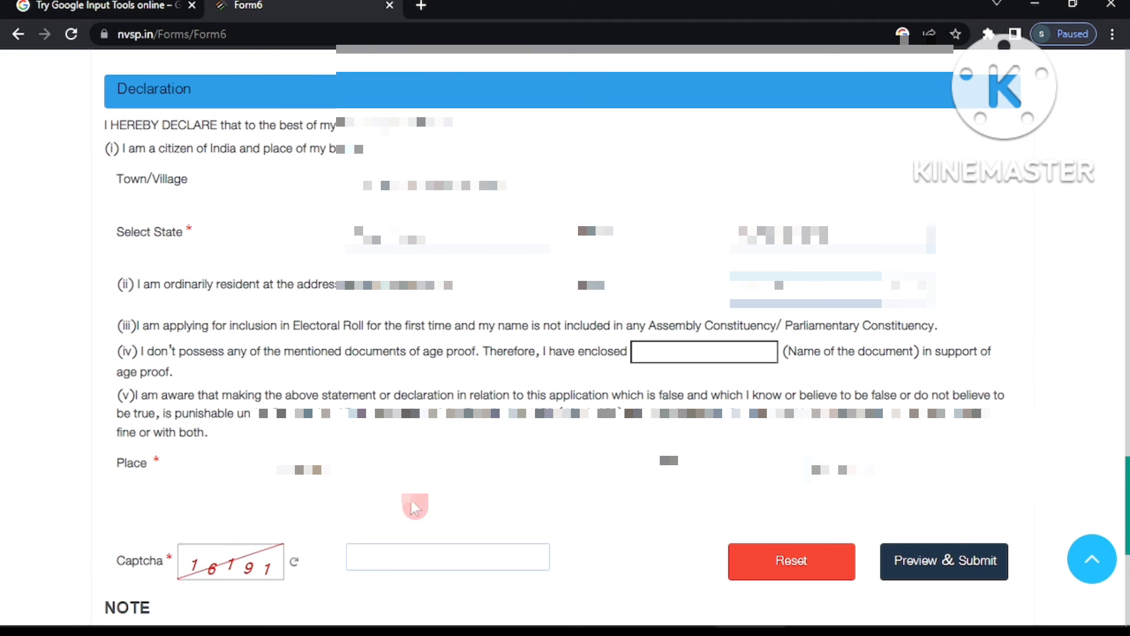
Enter the captcha code and open the Form 6 preview via Preview & Submit
left_click(389, 562)
type("16191")
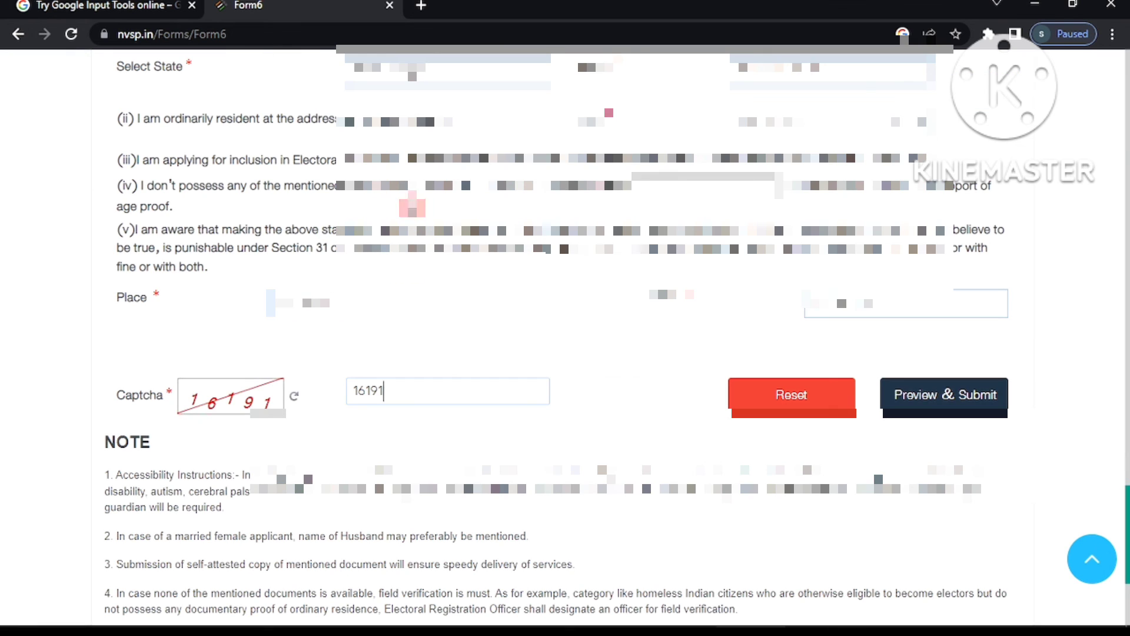
left_click(941, 399)
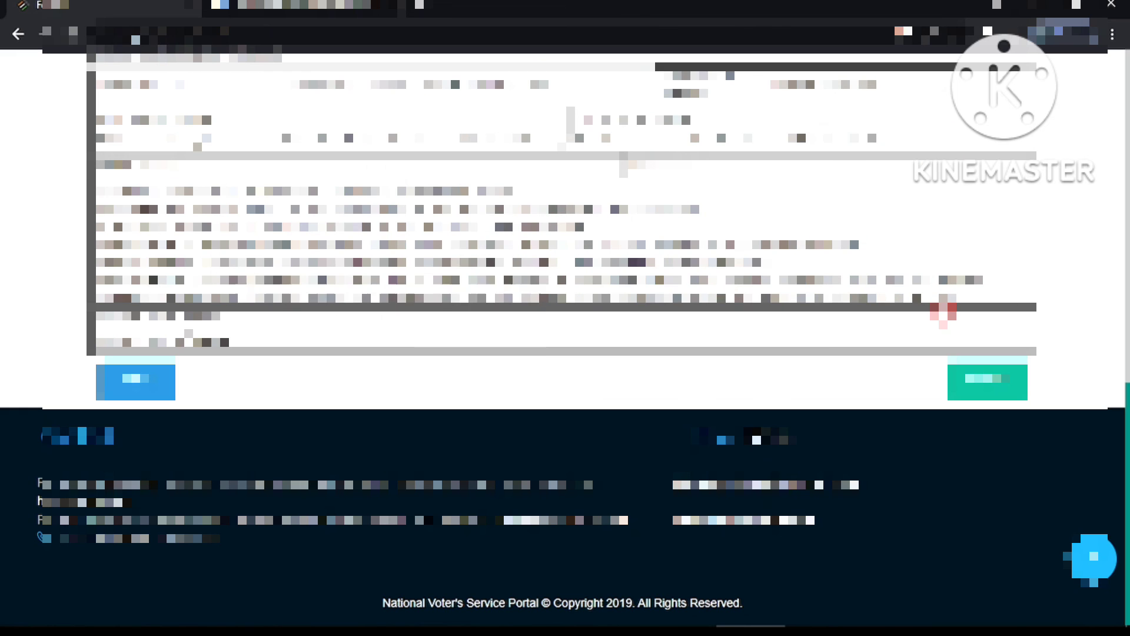
scroll(565, 318, "up", 10)
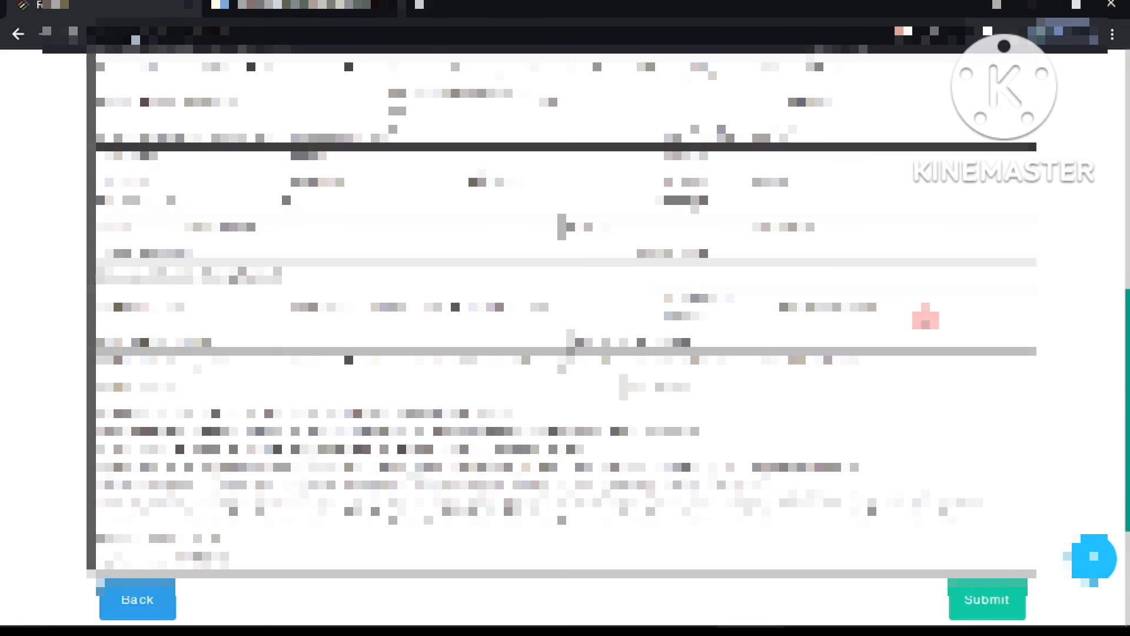